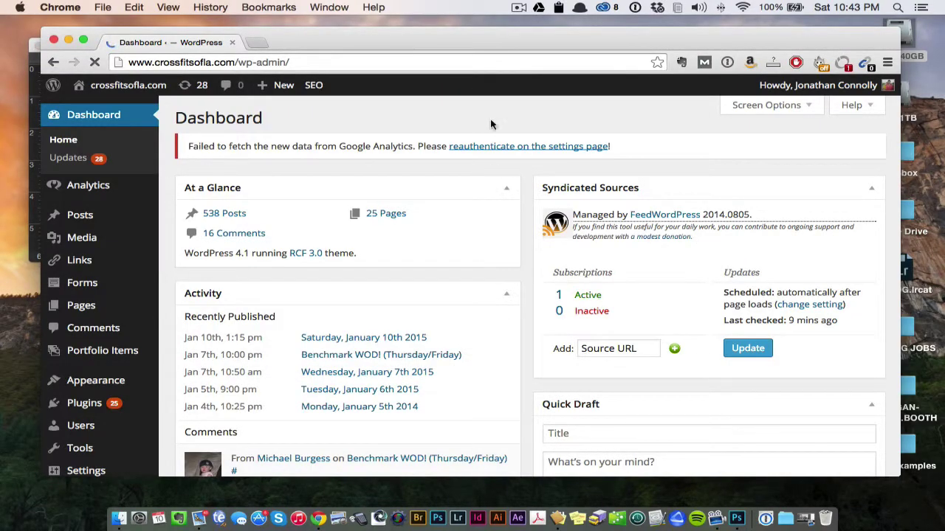
- Open crossfitsofla.com in a new browser tab alongside the WordPress dashboard
left_click_drag(478, 42, 538, 342)
double_click(538, 342)
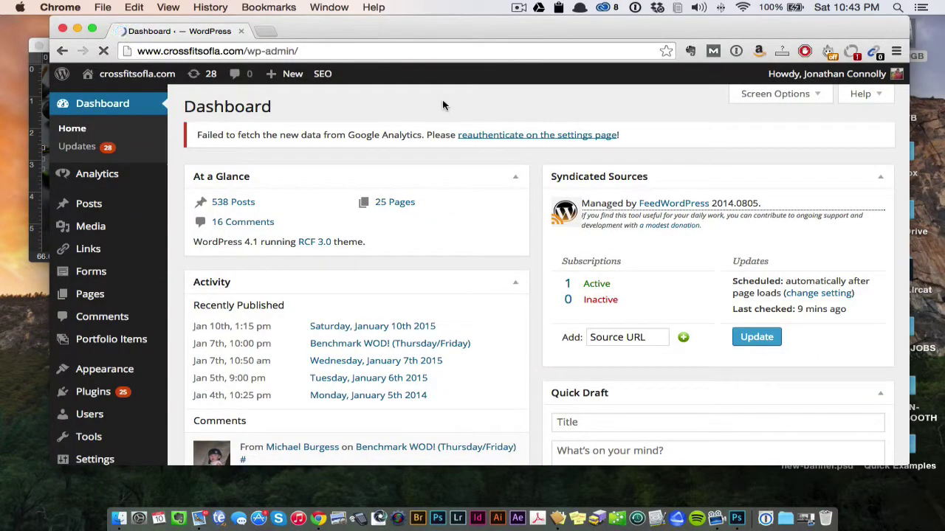
key("super+t")
type("crossfitsofla.com")
key("Return")
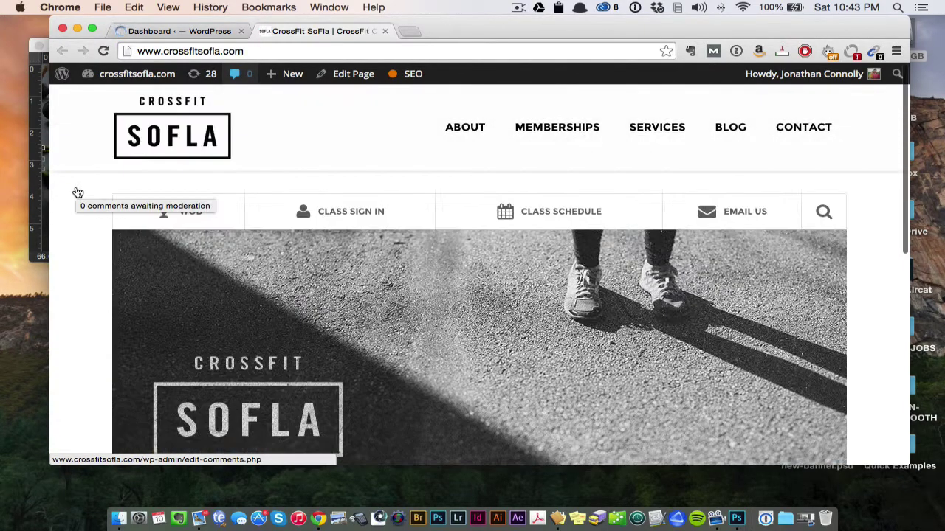
- Look through the website's home page from the banner slider to the footer, and through the WordPress dashboard's navigation
scroll(77, 192, "down", 3)
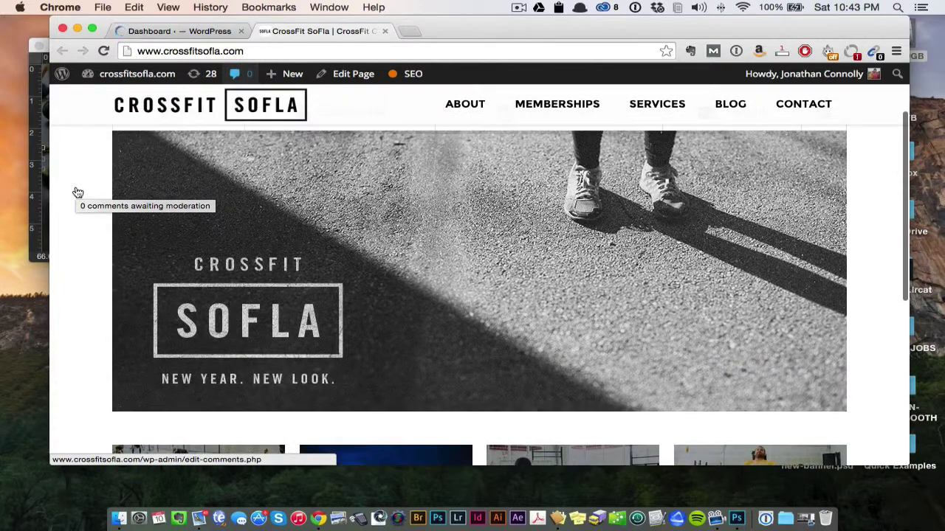
scroll(78, 192, "up", 1)
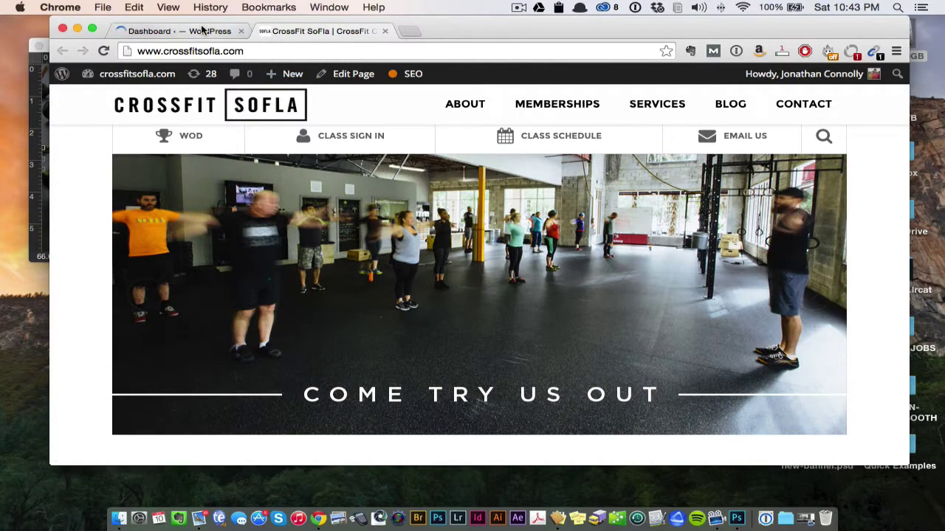
left_click(194, 29)
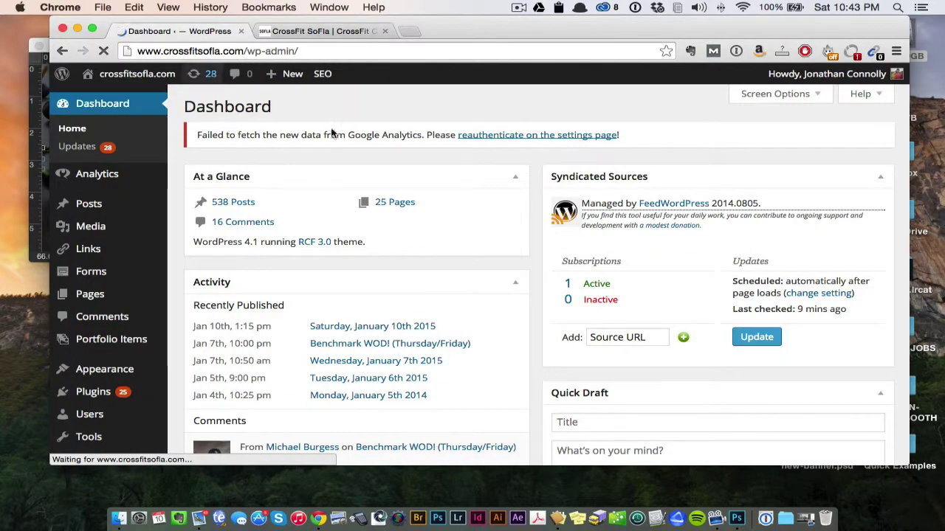
scroll(165, 193, "down", 10)
scroll(144, 332, "down", 2)
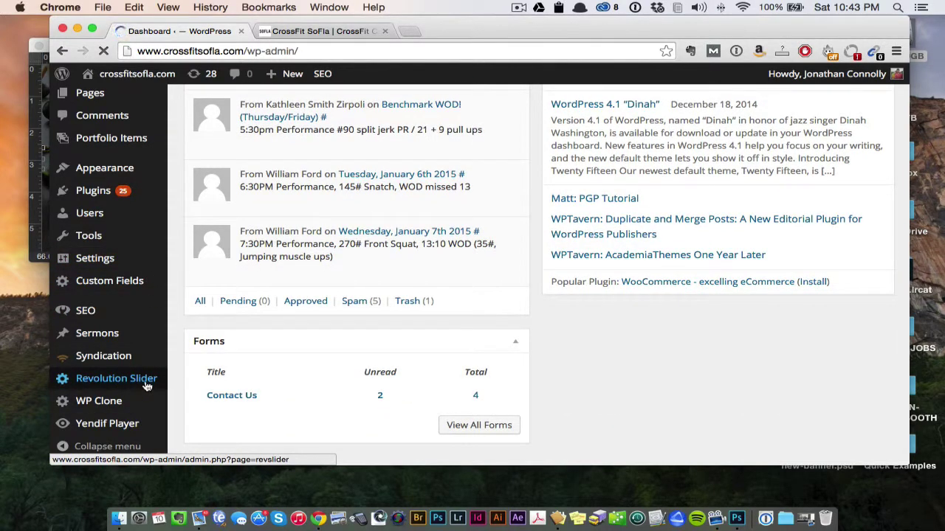
left_click(329, 31)
scroll(273, 185, "up", 3)
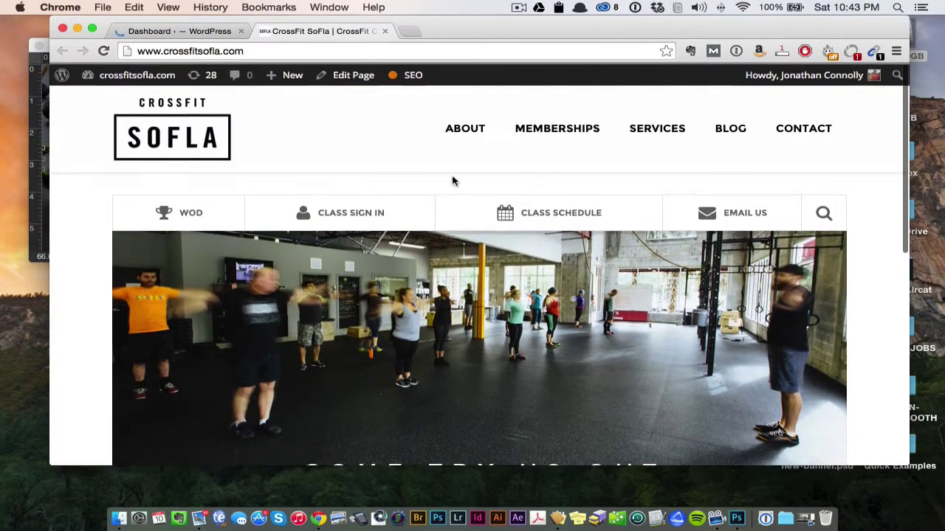
scroll(258, 281, "down", 10)
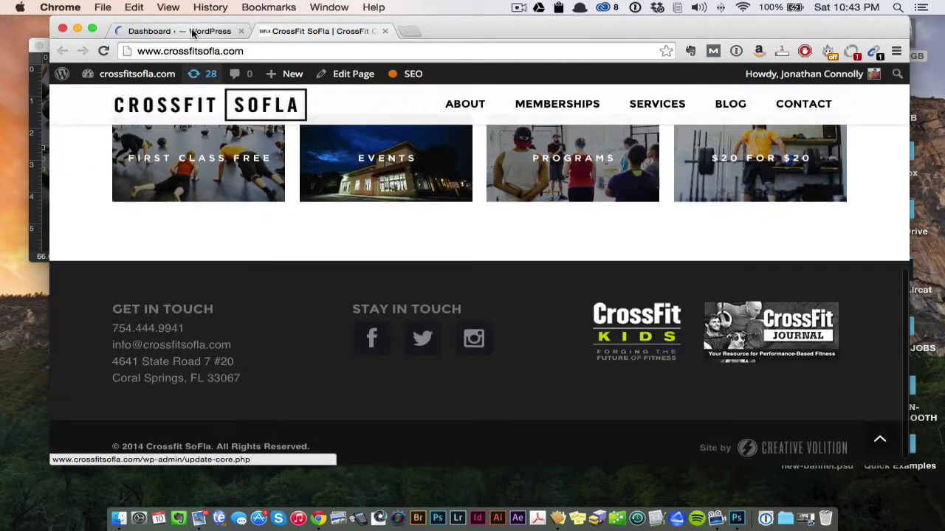
- Return to the WordPress dashboard, go to Revolution Slider and open the Home Page slider's slides for editing
left_click(192, 31)
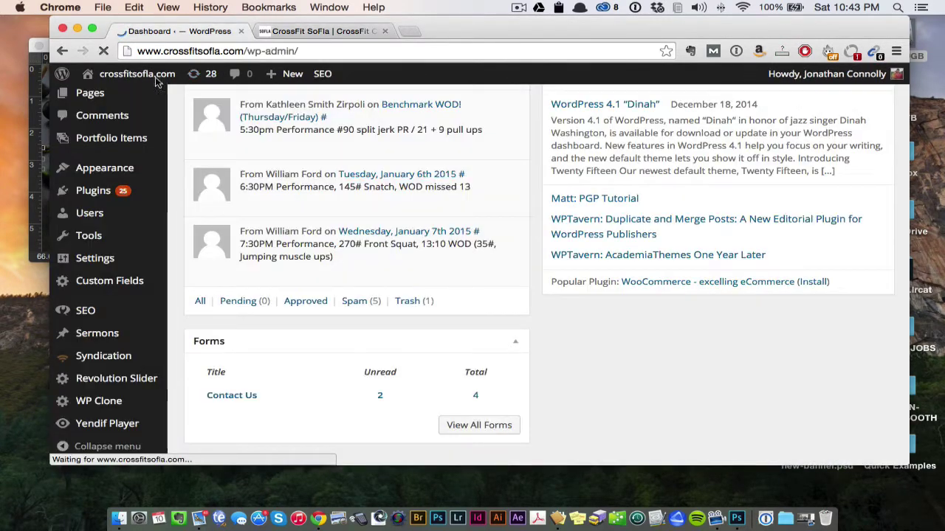
left_click(129, 385)
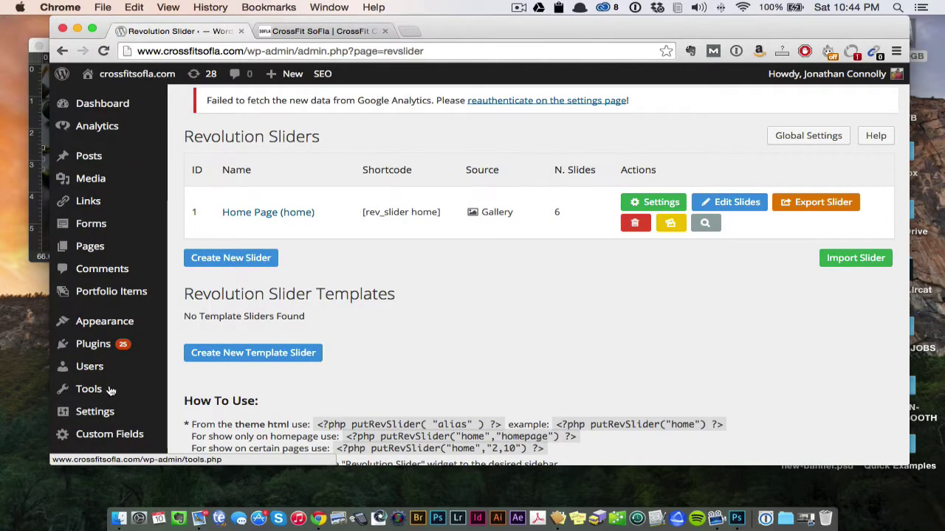
scroll(132, 425, "down", 5)
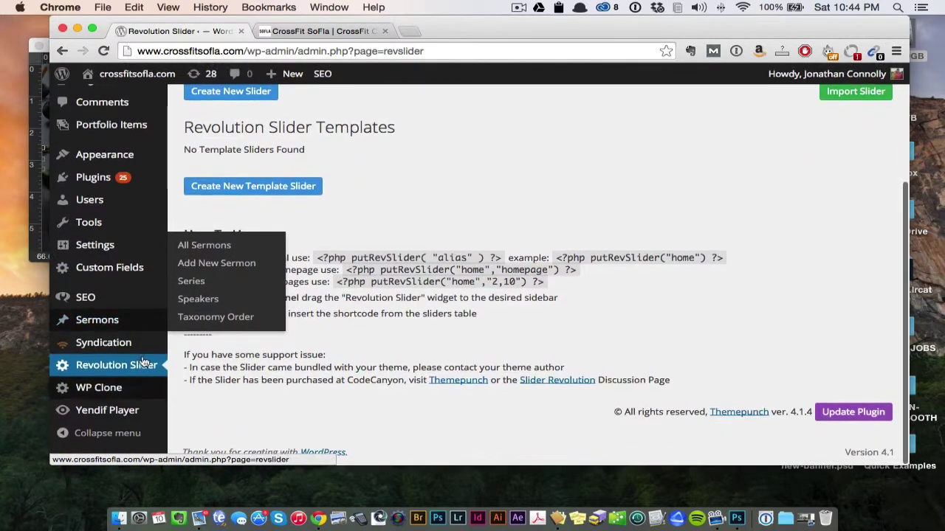
scroll(321, 341, "up", 5)
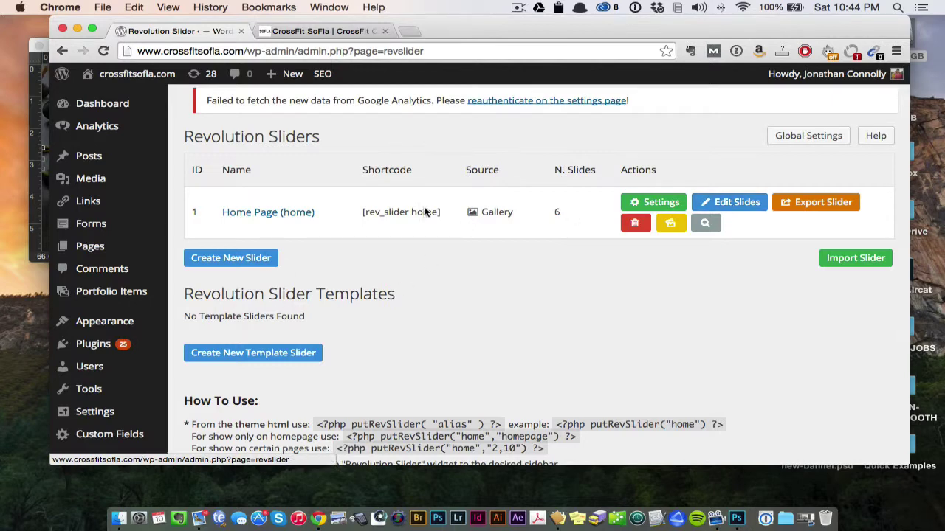
left_click(737, 204)
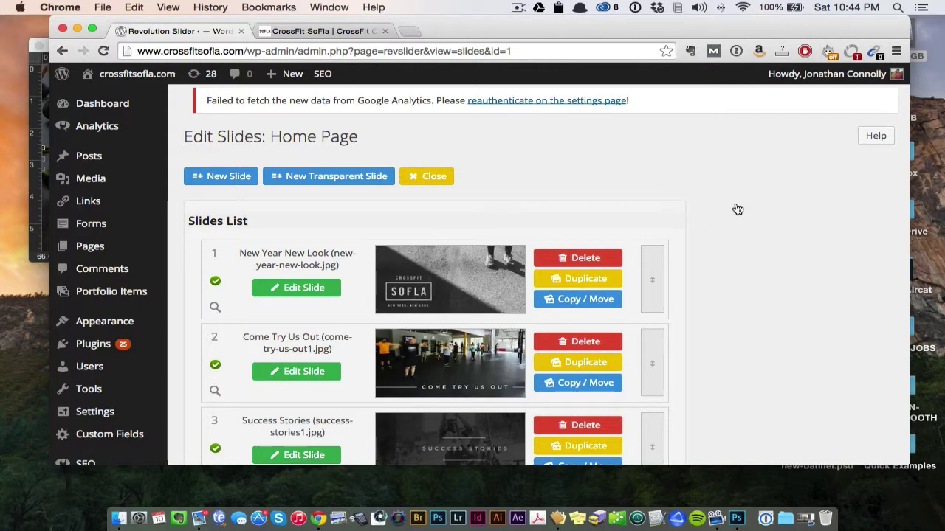
- Review the slides in the Home Page slider's list, with their titles, images and publish states
scroll(737, 209, "down", 8)
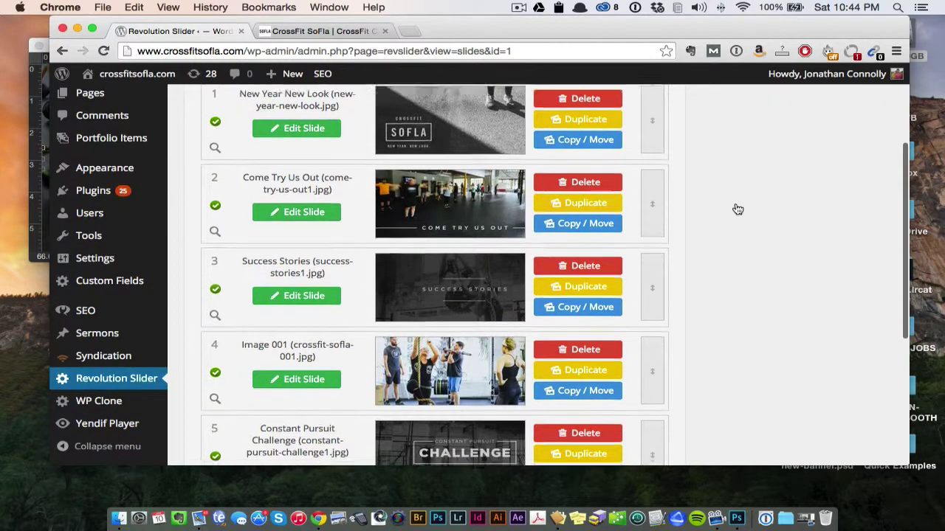
scroll(736, 209, "up", 7)
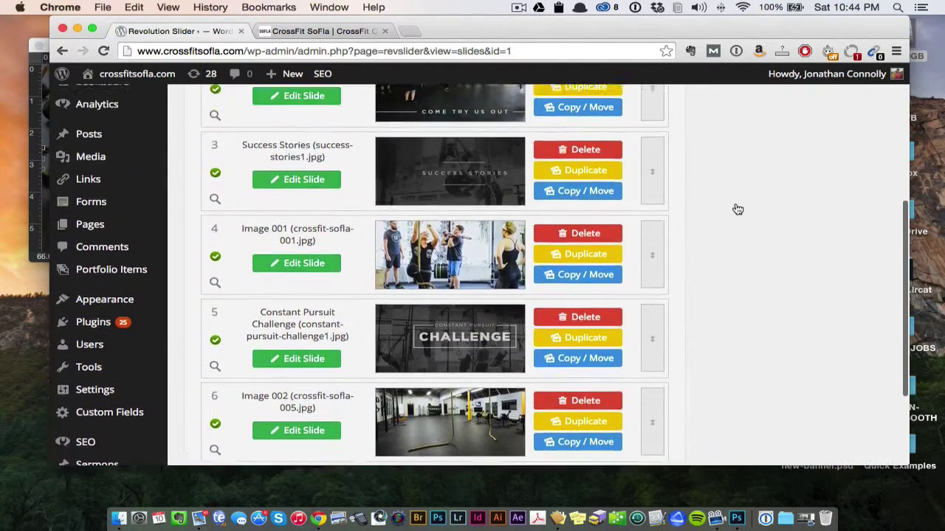
scroll(737, 209, "up", 2)
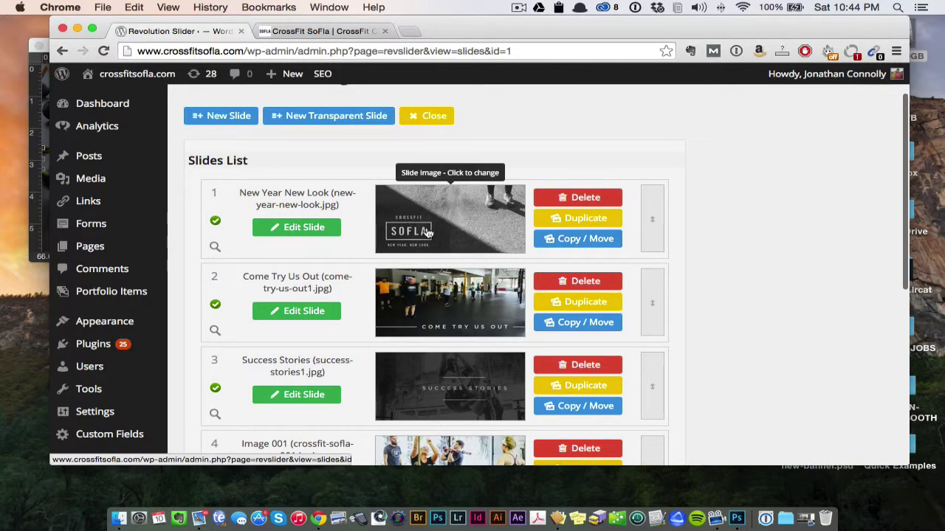
scroll(446, 325, "down", 1)
scroll(546, 280, "down", 2)
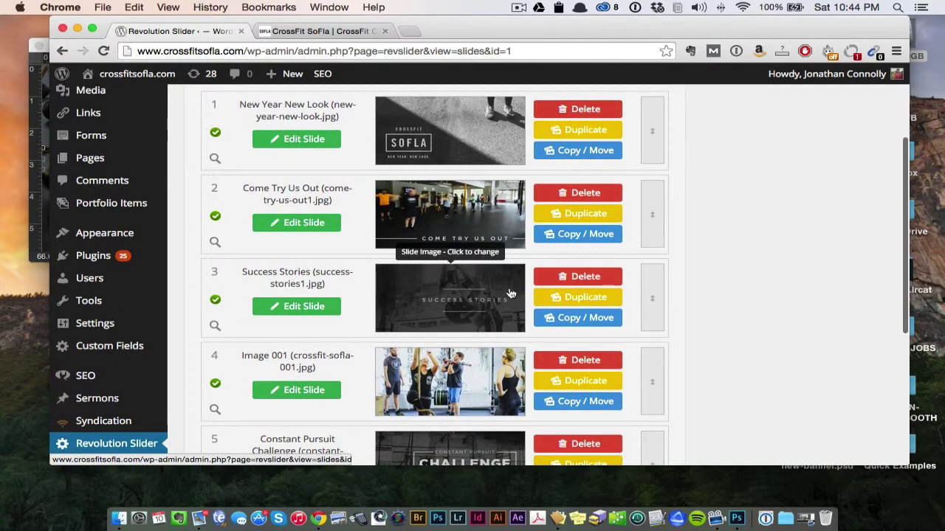
scroll(512, 293, "down", 3)
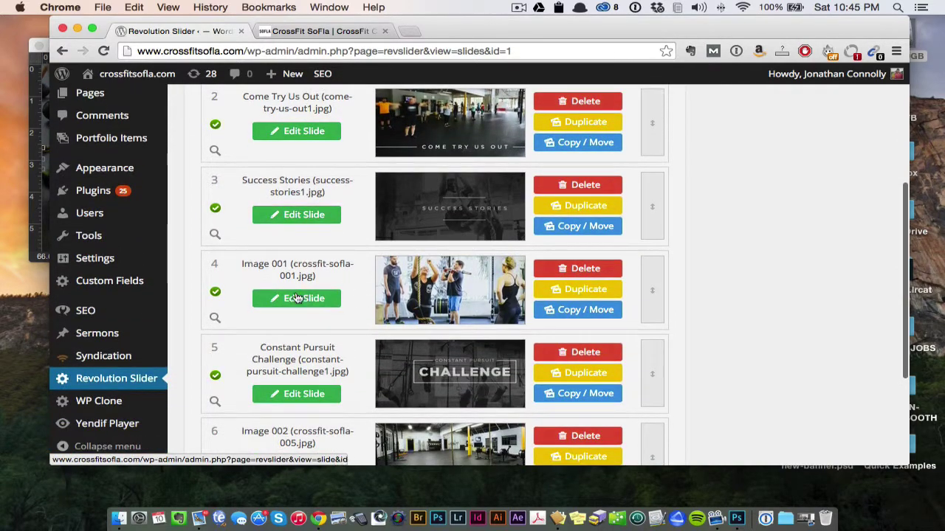
scroll(487, 288, "down", 4)
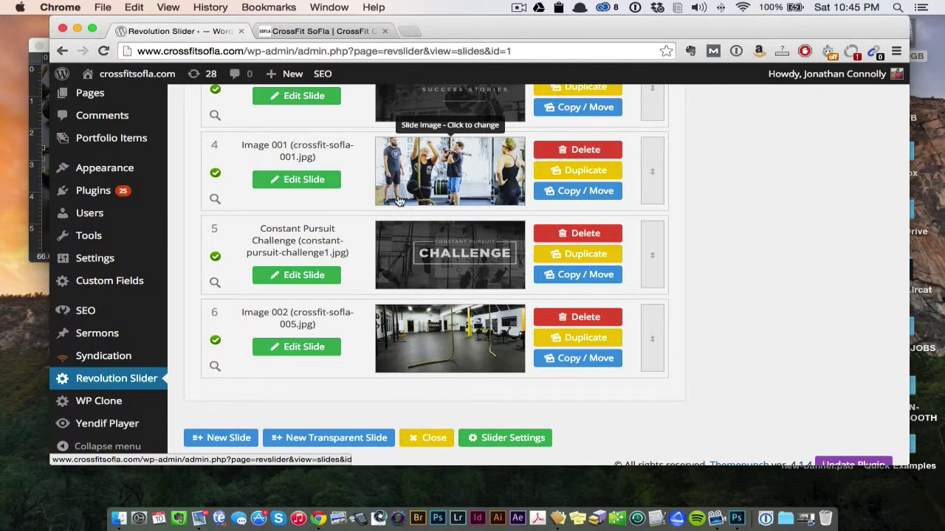
scroll(430, 339, "up", 5)
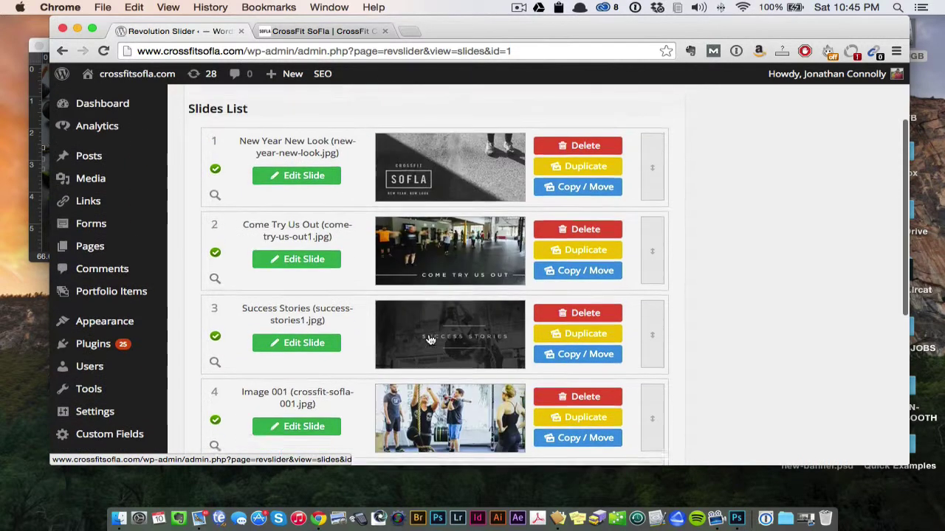
scroll(455, 283, "down", 3)
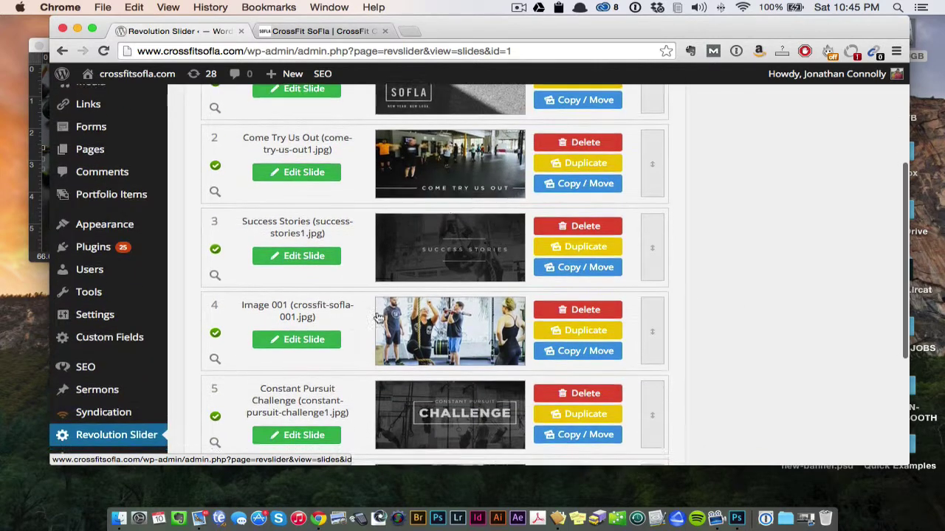
- Unpublish the Image 001 slide and publish it again
left_click(215, 334)
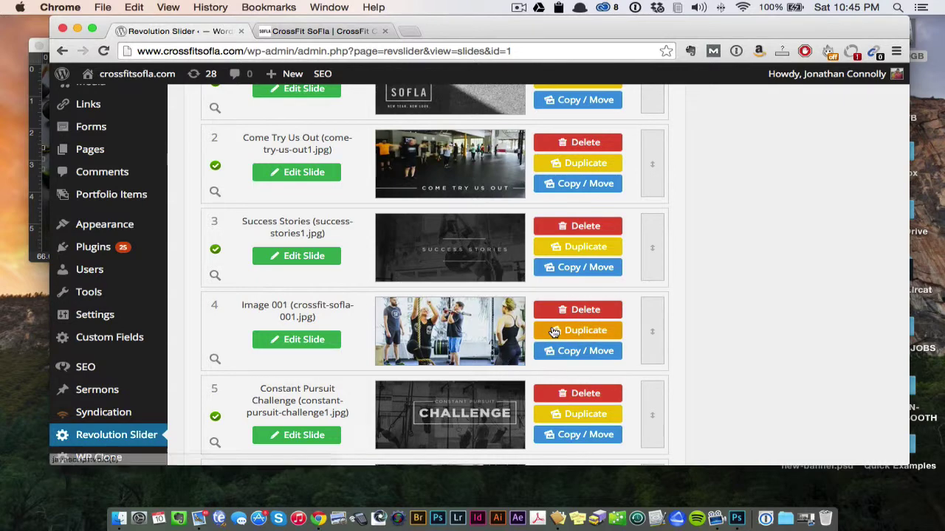
scroll(214, 345, "down", 1)
scroll(213, 346, "down", 2)
scroll(211, 325, "up", 1)
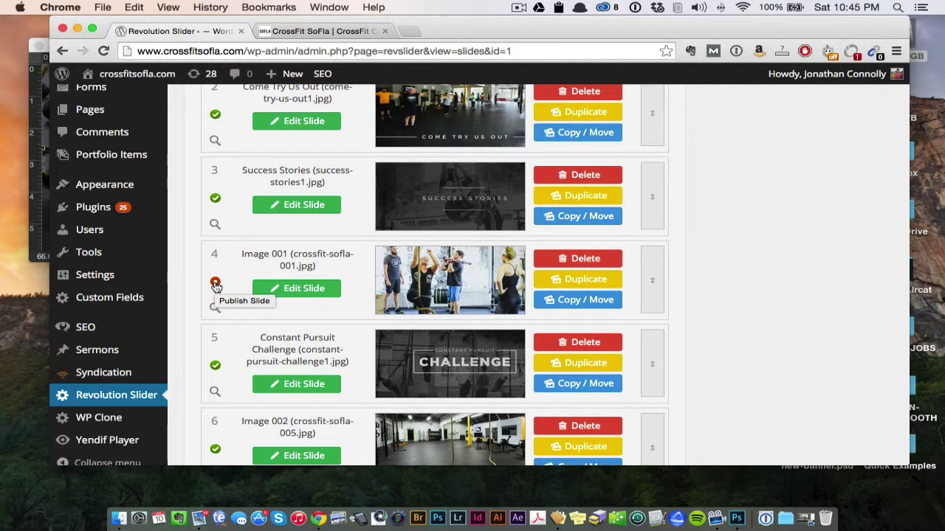
left_click(215, 284)
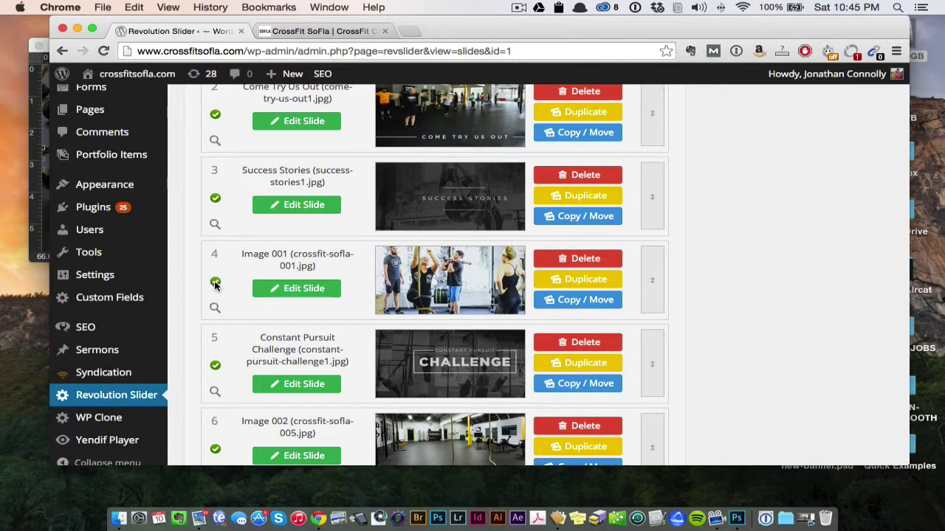
- Duplicate the New Year New Look slide in the Home Page slider
scroll(612, 264, "up", 5)
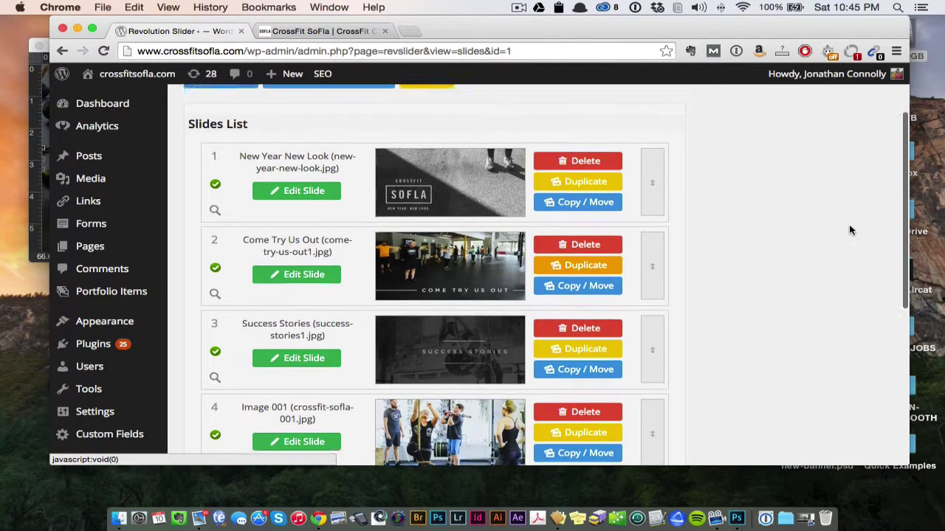
scroll(696, 272, "up", 3)
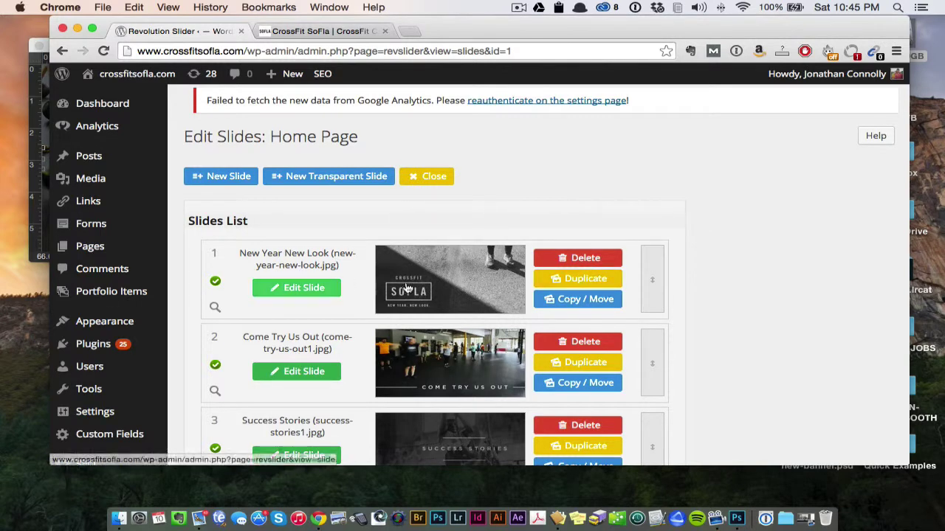
scroll(467, 292, "down", 3)
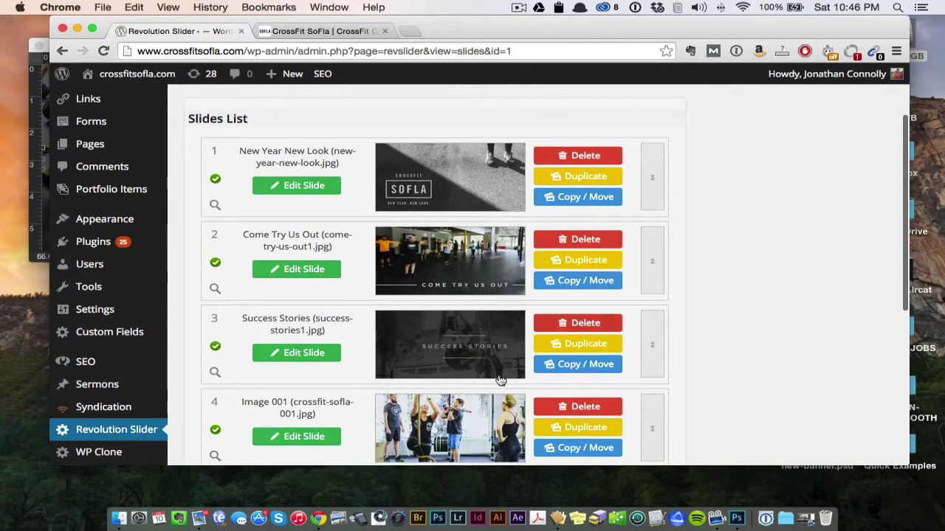
scroll(526, 358, "up", 3)
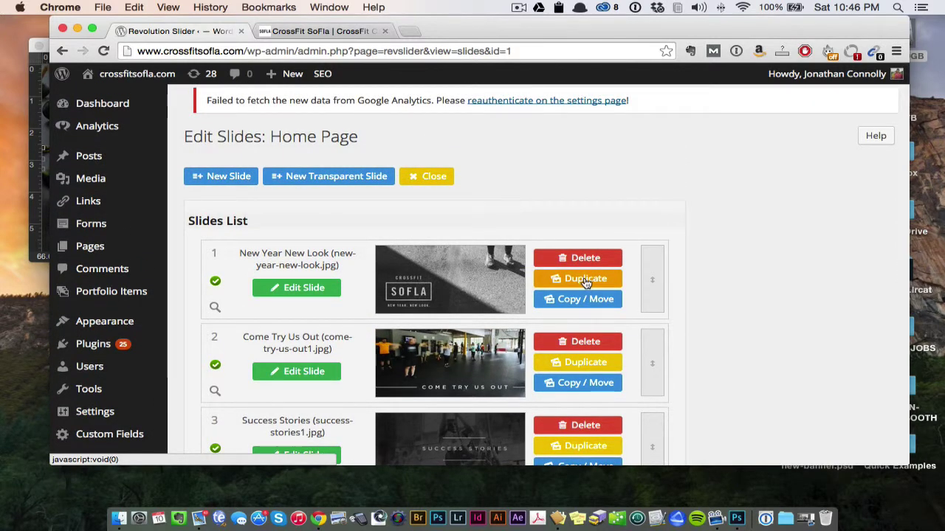
left_click(585, 280)
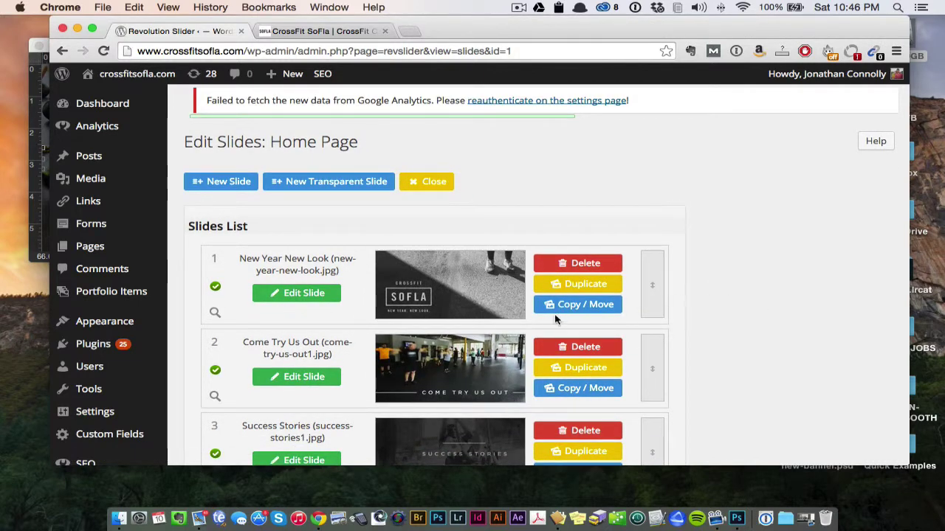
- Open the slide image selection for the duplicated New Year New Look slide in second place
scroll(770, 379, "down", 2)
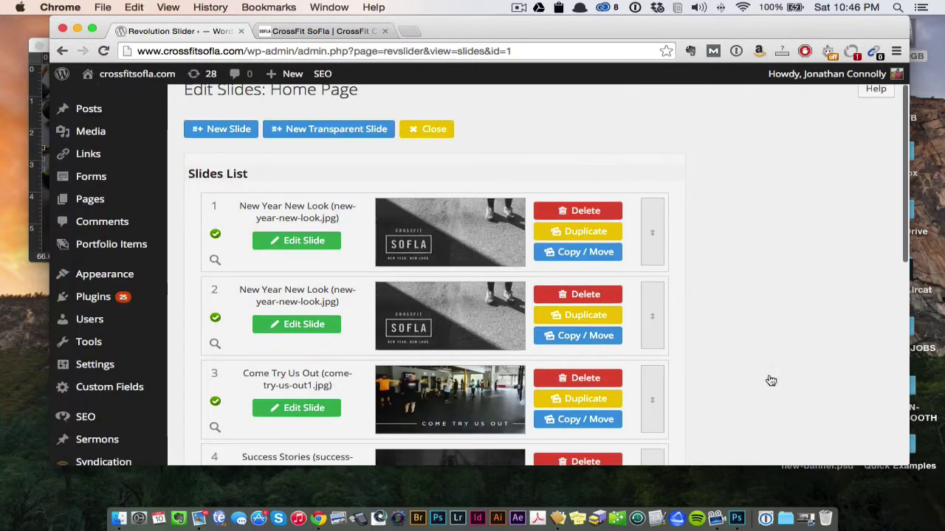
left_click(438, 324)
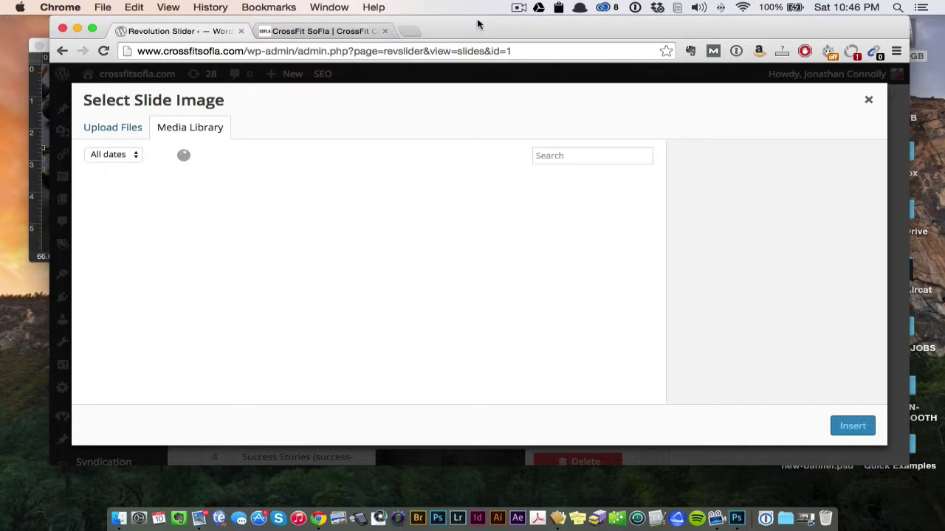
left_click_drag(477, 24, 561, 25)
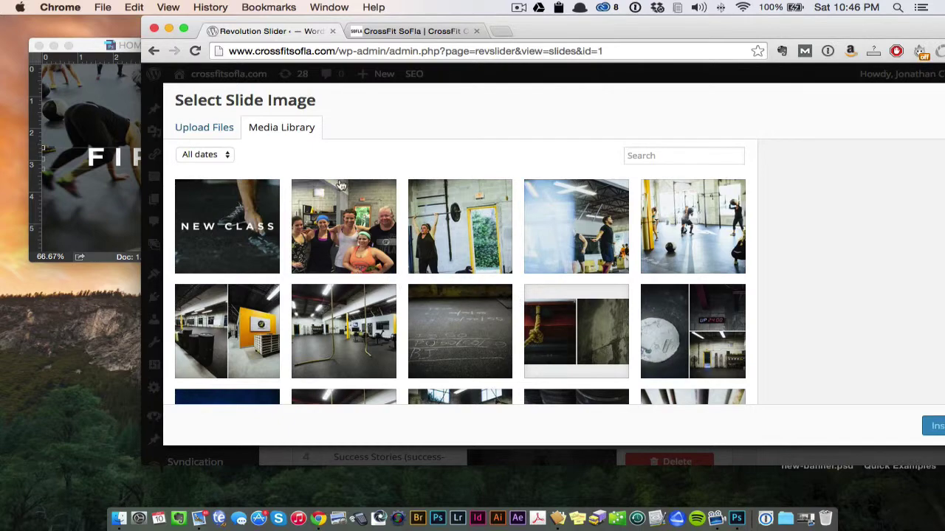
- Switch to Photoshop and start saving the FIRST CLASS FREE banner for web as a high-quality JPEG
left_click(95, 47)
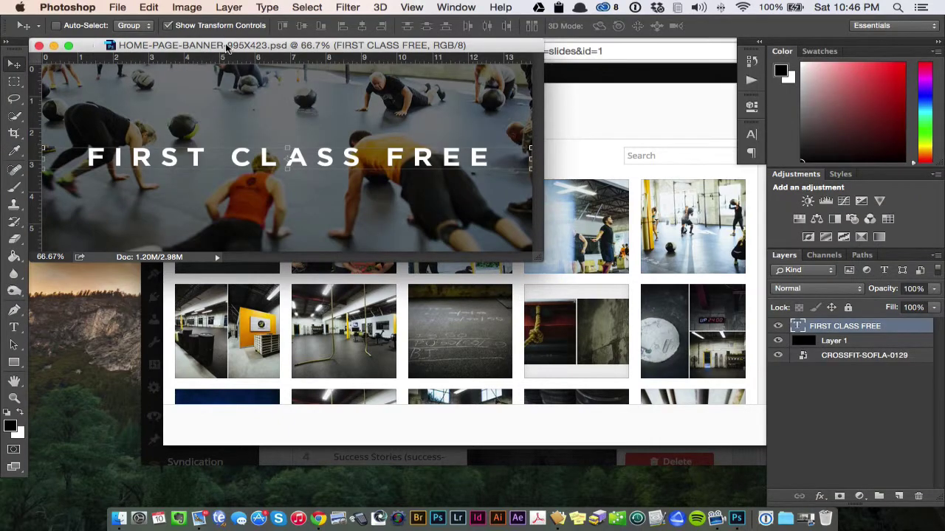
left_click_drag(227, 47, 266, 93)
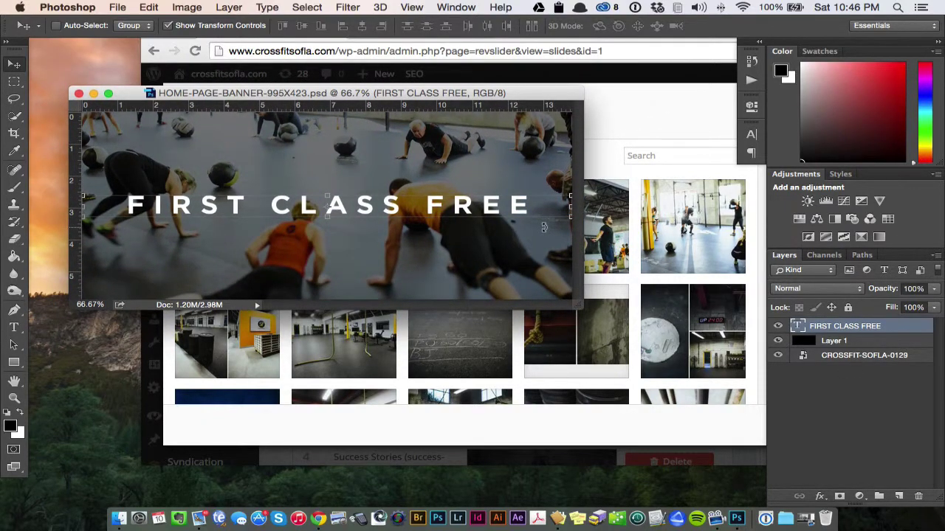
key("super+alt+shift+s")
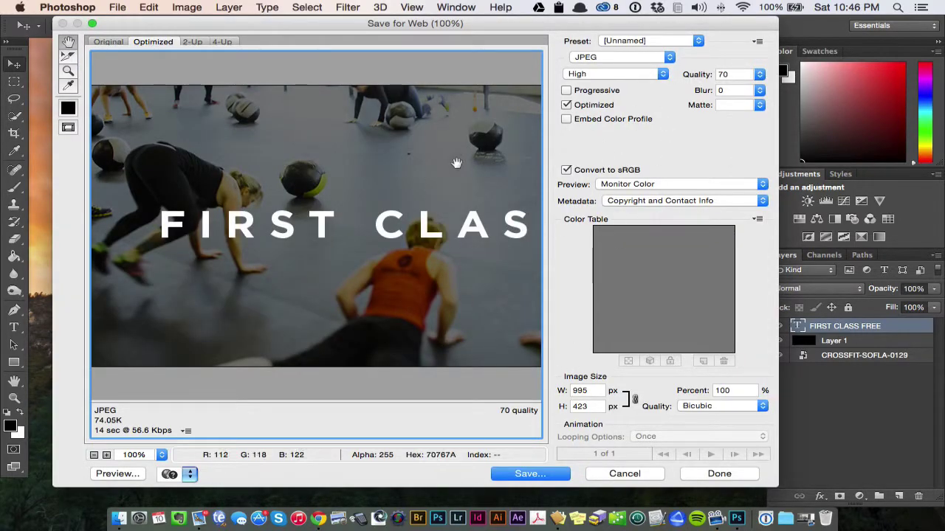
left_click(536, 473)
- Choose the HOME PAGE BANNER folder inside the 12/05/14 First Class Free folder of CROSSFIT SOFLA's WEBSITE folder as the export destination
key("super+shift+d")
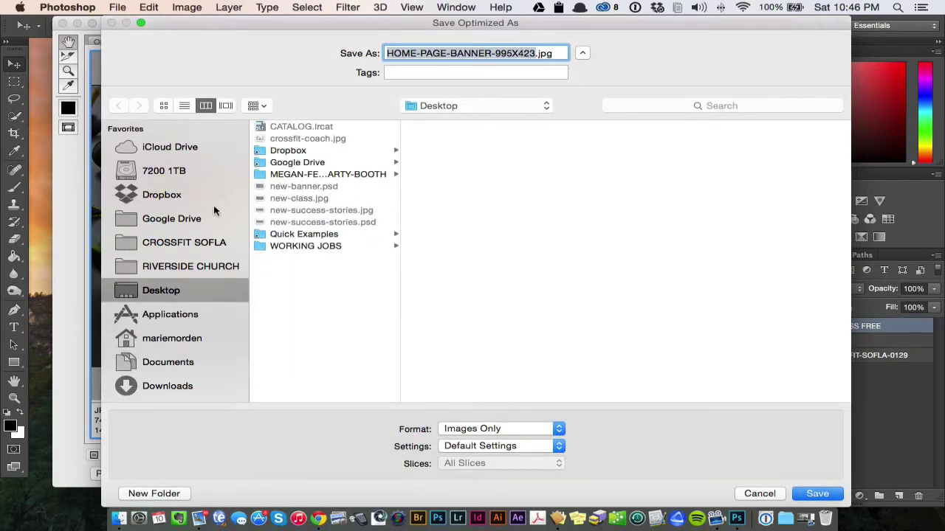
left_click(186, 267)
left_click(195, 242)
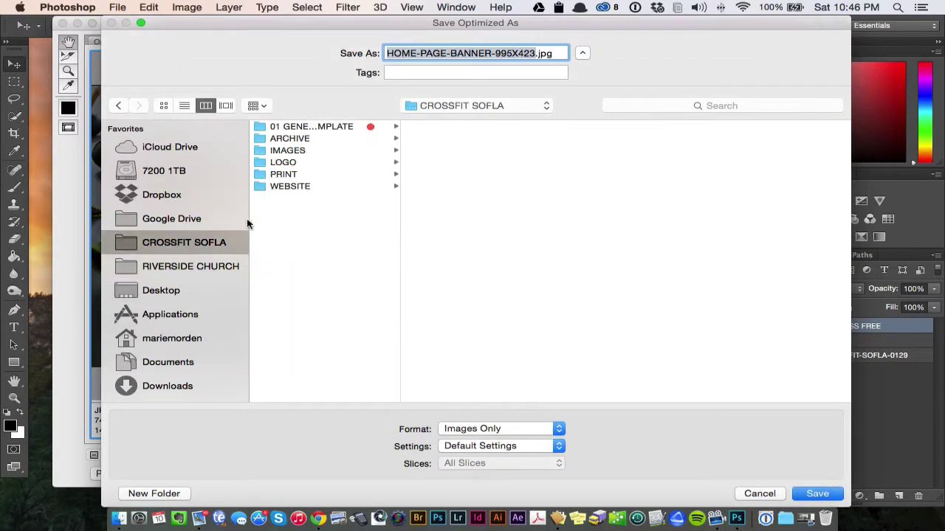
left_click(294, 186)
left_click(498, 173)
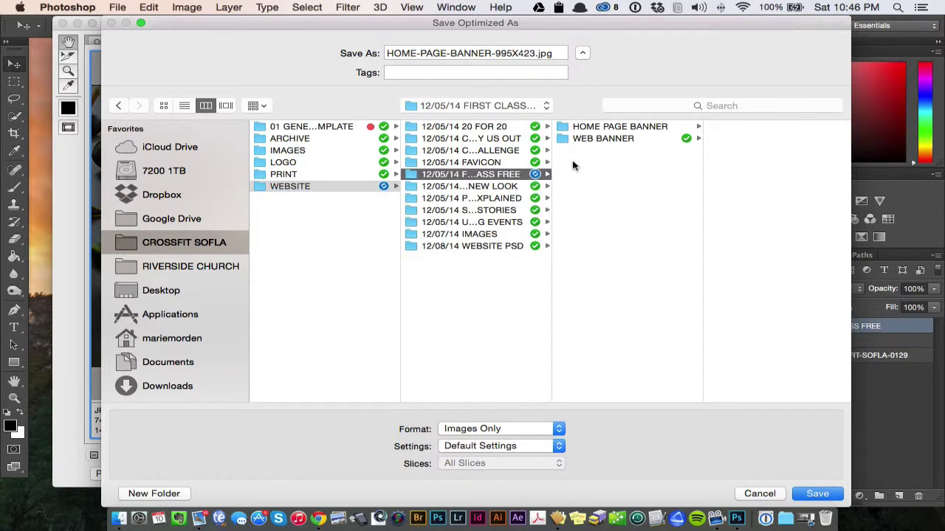
left_click(609, 129)
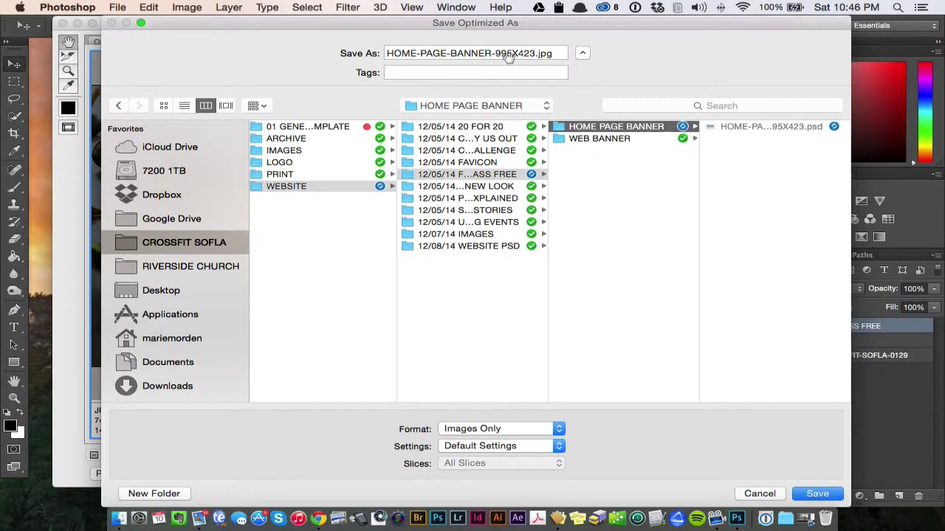
- Name the exported banner first-class-free.jpg and save it
left_click(536, 53)
left_click_drag(537, 53, 405, 51)
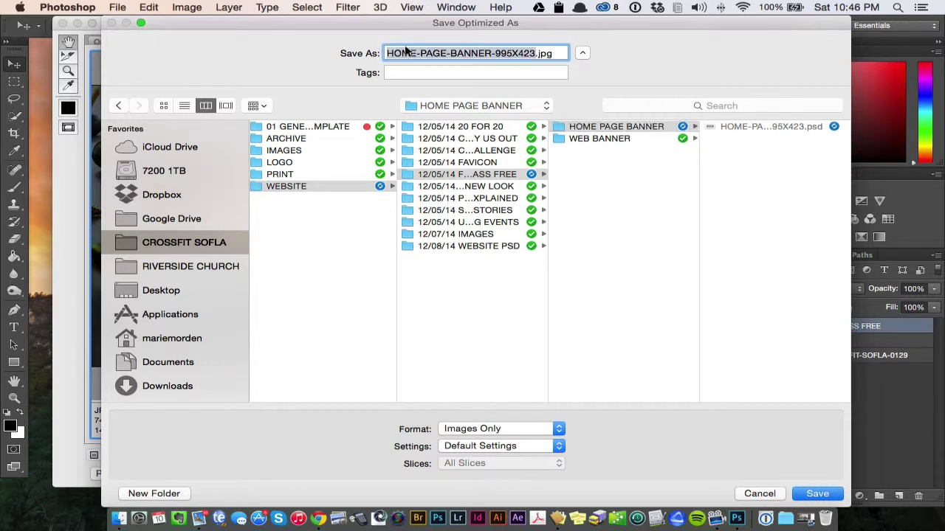
type("first")
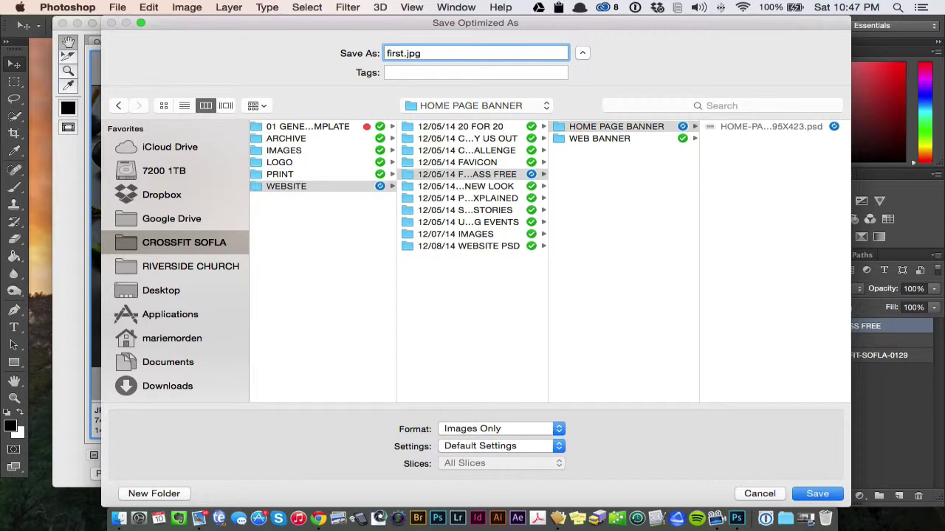
type("-class-free")
key("Return")
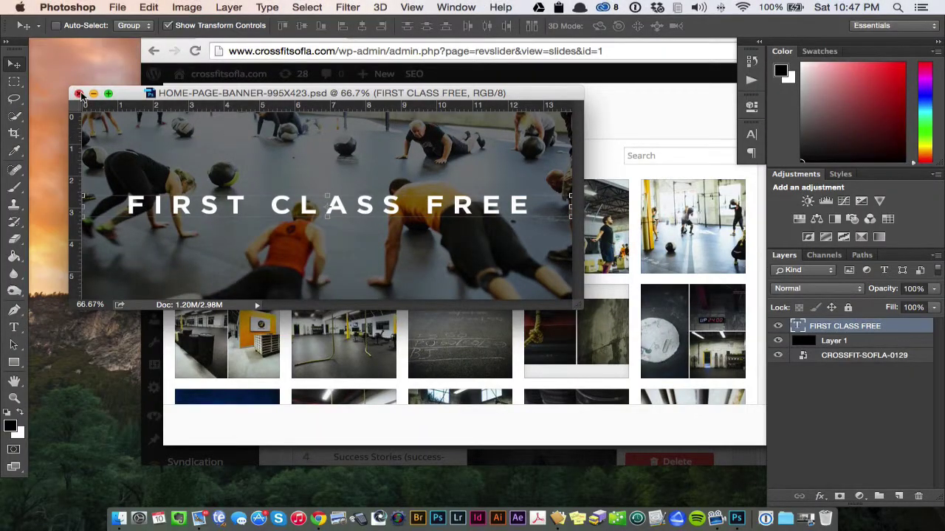
- Close the banner document and check the dimensions of first-class-free.jpg in the Finder's HOME PAGE BANNER folder
left_click(79, 94)
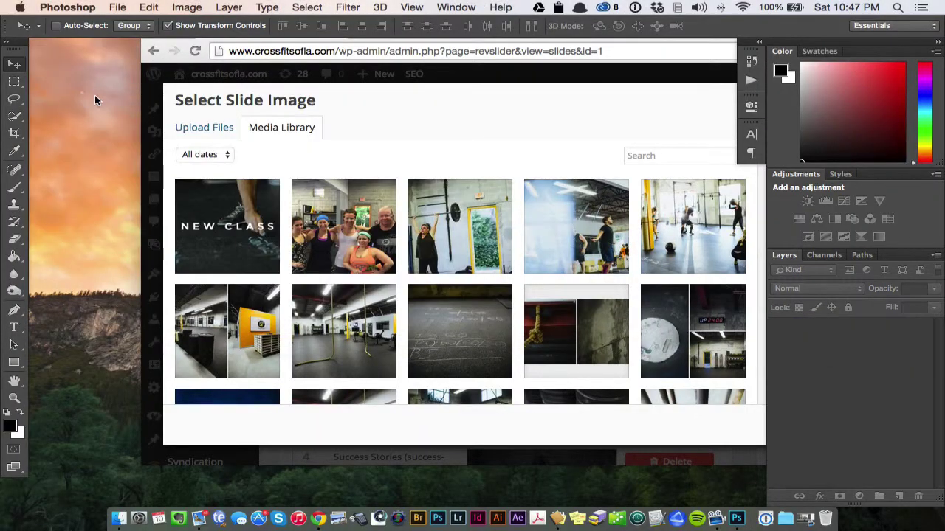
key("ctrl+Up")
left_click(391, 166)
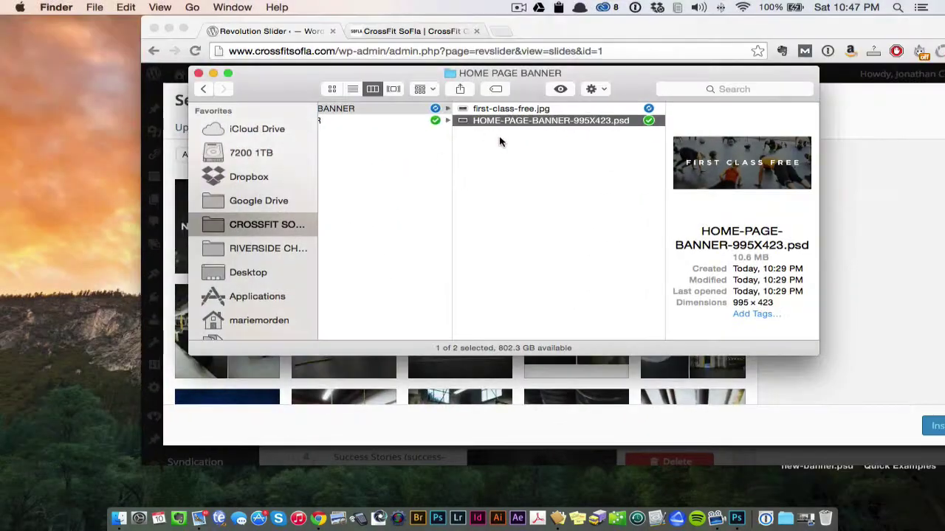
scroll(499, 141, "left", 3)
scroll(581, 143, "right", 2)
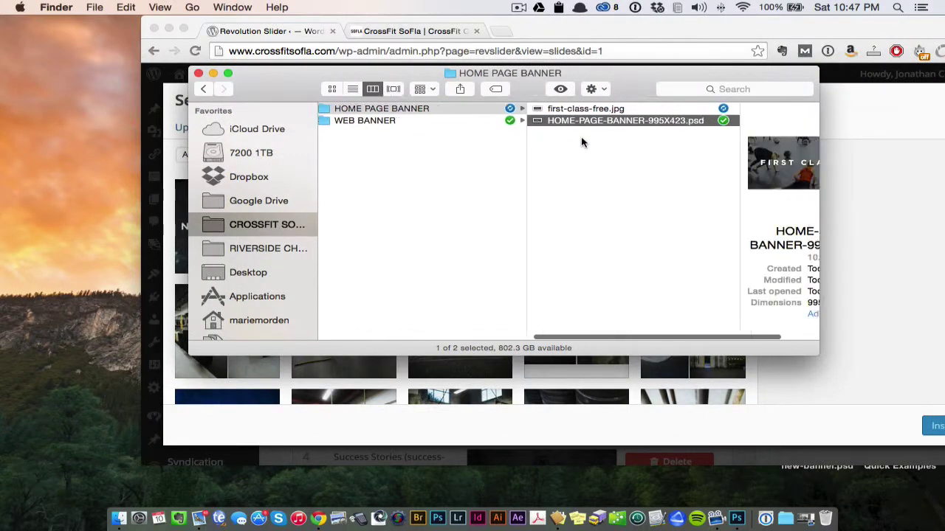
left_click(545, 110)
left_click_drag(626, 114, 583, 267)
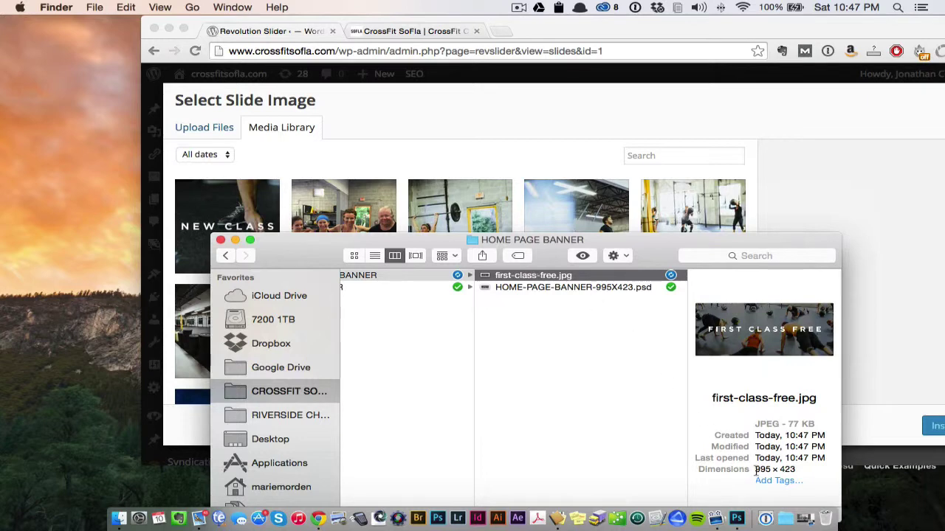
left_click_drag(755, 470, 796, 471)
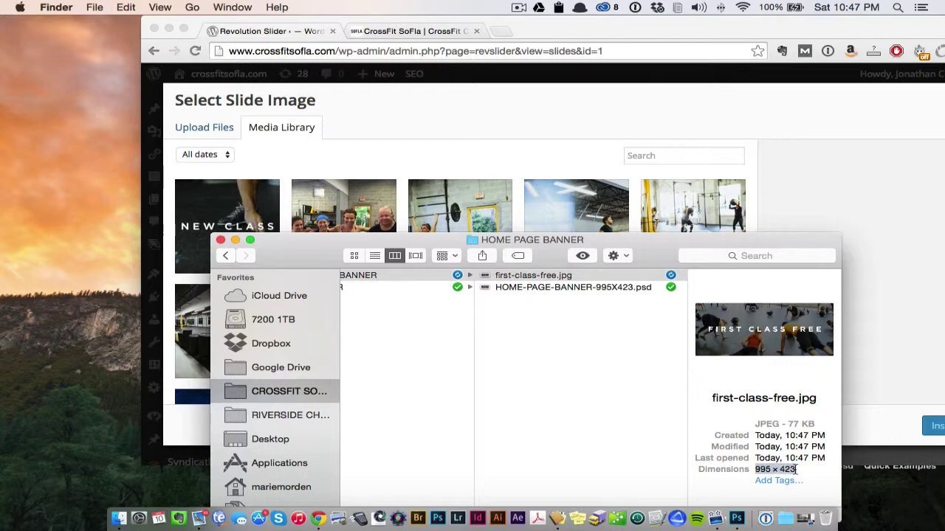
- Arrange the Finder and Chrome windows and upload first-class-free.jpg to the slide image media library
left_click_drag(648, 243, 692, 103)
left_click_drag(558, 102, 380, 193)
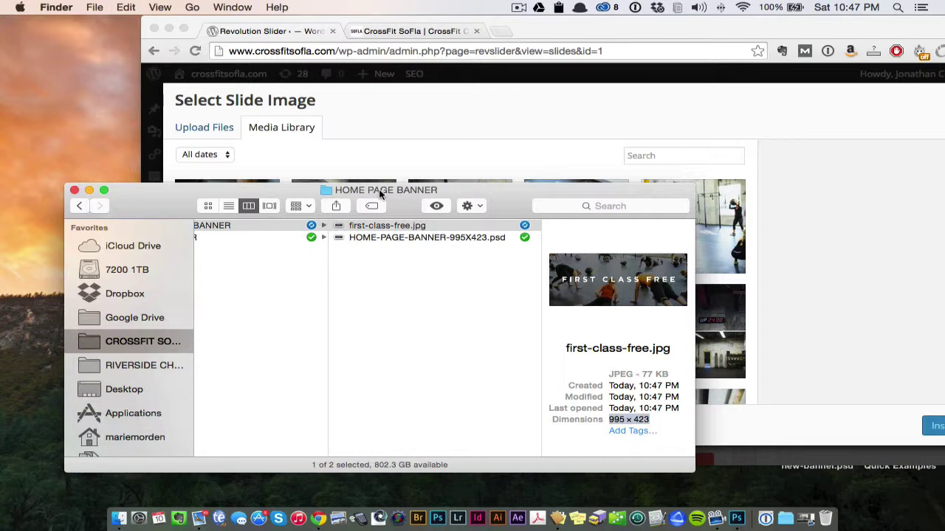
left_click_drag(401, 197, 384, 215)
left_click_drag(664, 27, 554, 44)
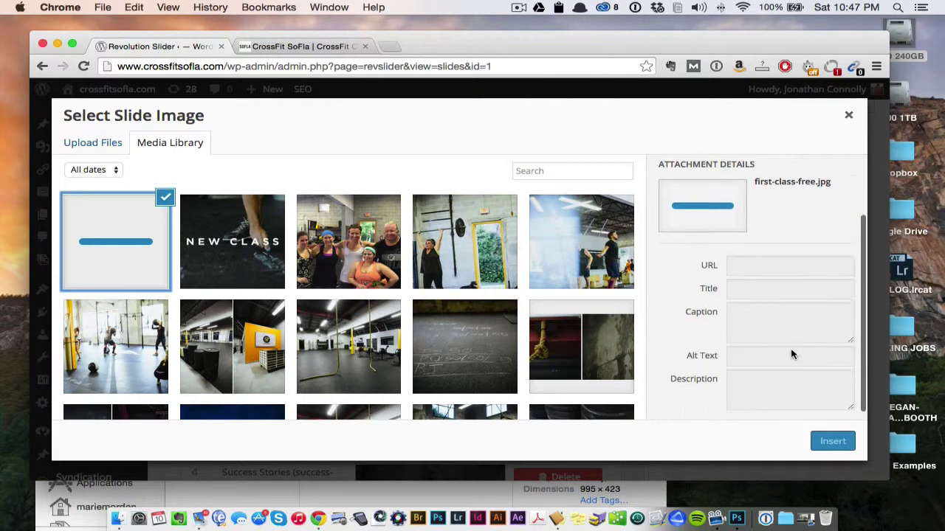
- Look over the uploading image's caption, alt text and description fields and the slider on the live home page
scroll(790, 355, "down", 1)
left_click(752, 357)
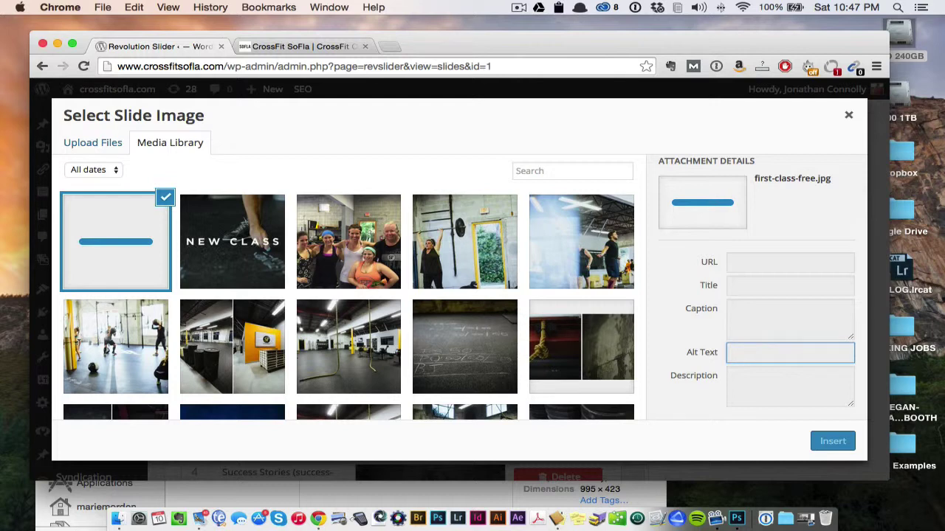
left_click(775, 386)
left_click(765, 336)
left_click(764, 357)
left_click(319, 46)
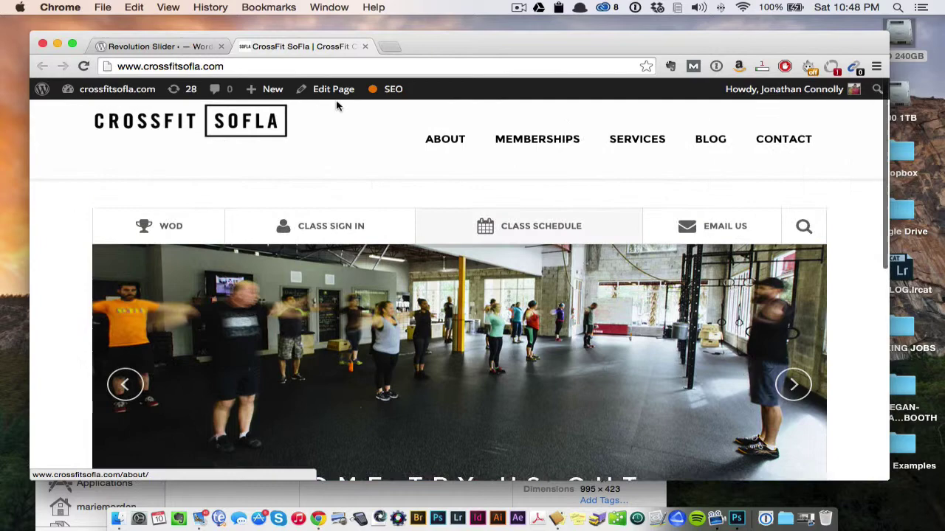
left_click(173, 46)
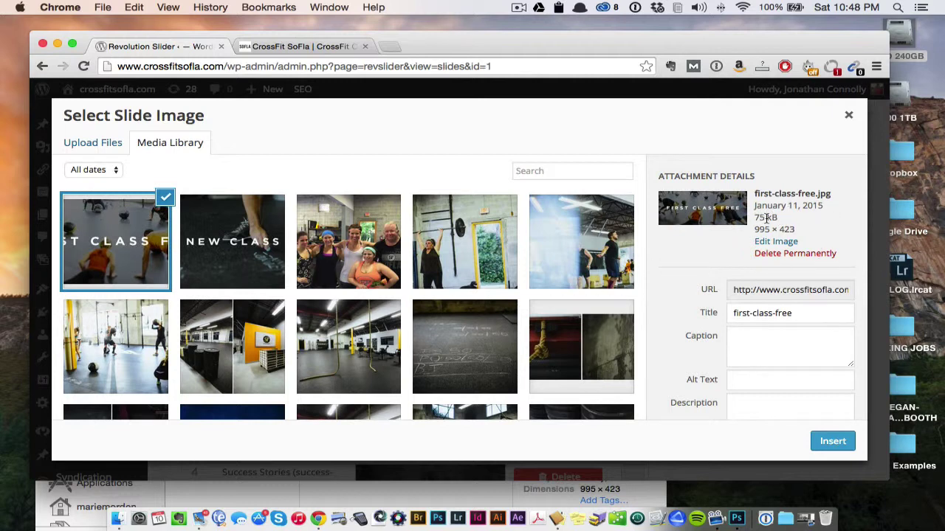
- Check the uploaded banner's file size and change its title to "first class free", with spaces instead of hyphens
mouse_move(767, 218)
left_mouse_down()
mouse_move(752, 194)
mouse_move(757, 218)
left_mouse_up()
left_click(760, 218)
left_click(801, 313)
left_click_drag(793, 313, 707, 311)
scroll(756, 206, "down", 1)
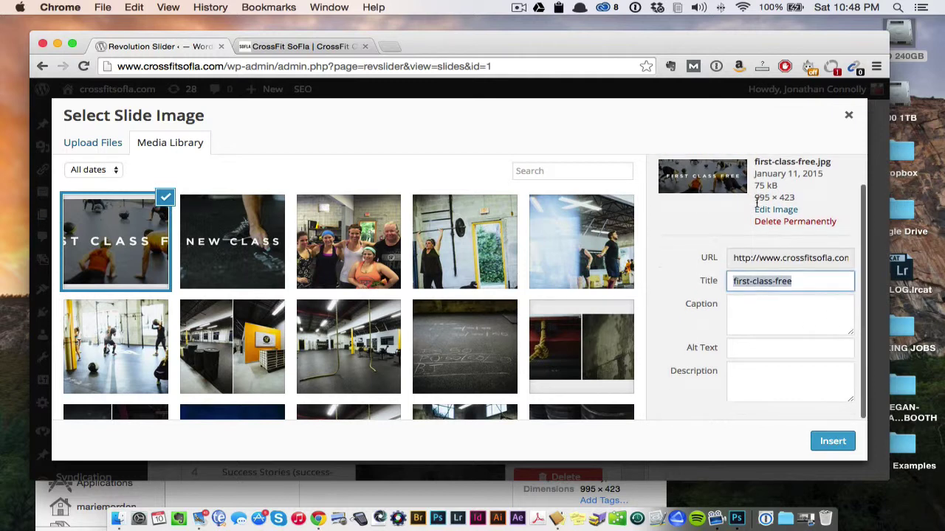
left_click(753, 281)
key("BackSpace")
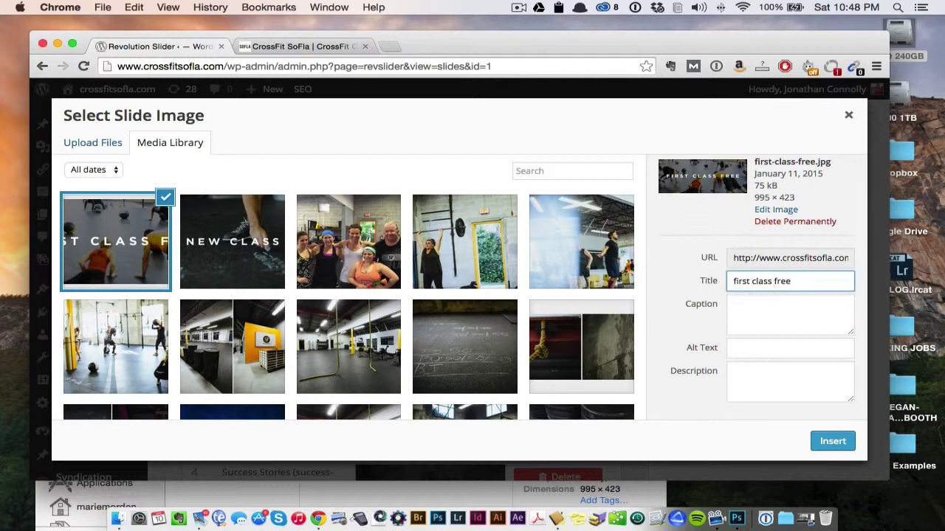
- Copy the title "first class free" into the image's alt text and insert the image into the duplicated slide
key("super+a")
key("super+c")
left_click(773, 348)
key("super+v")
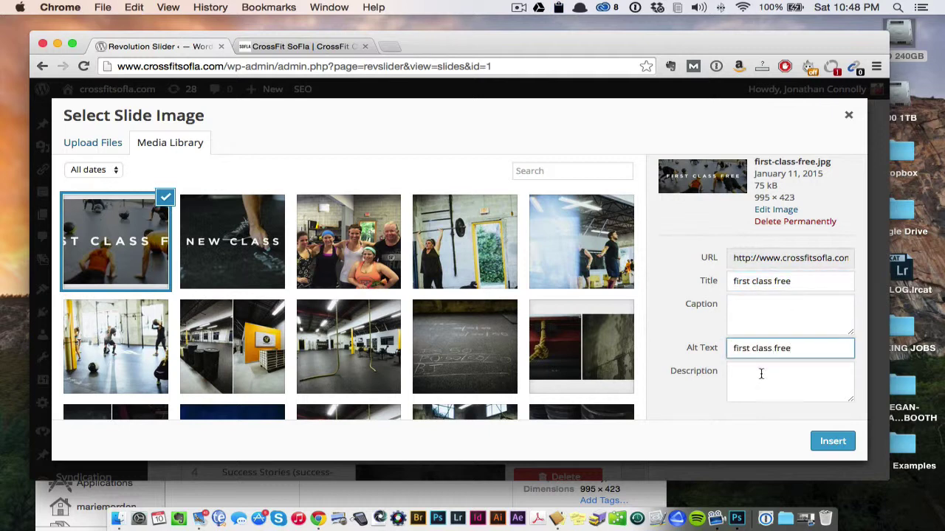
left_click(762, 373)
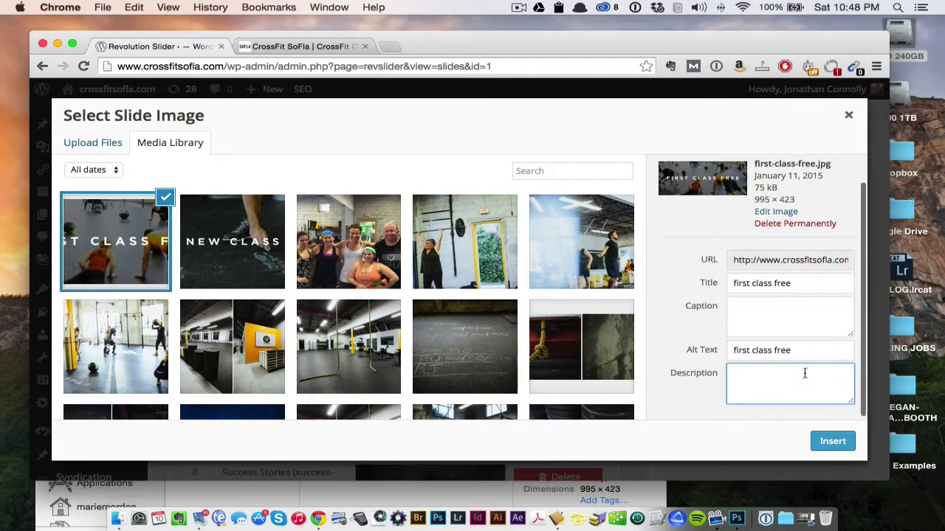
left_click(832, 441)
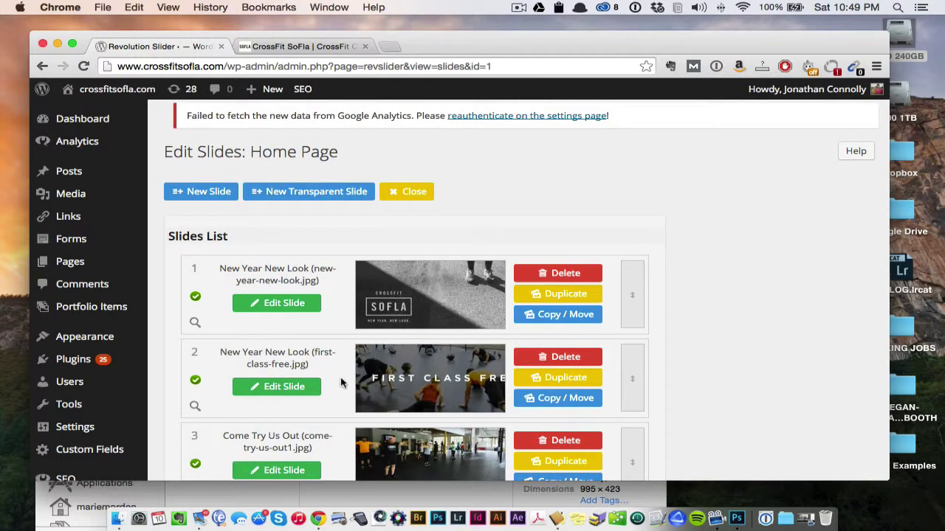
- Open the second slide for editing and change its slide title to "First Class Free"
scroll(465, 391, "down", 2)
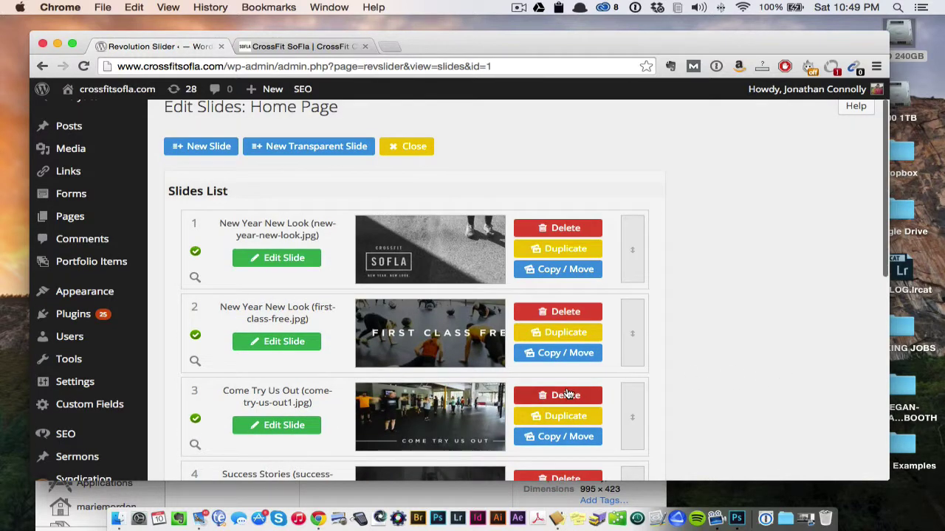
left_click(284, 346)
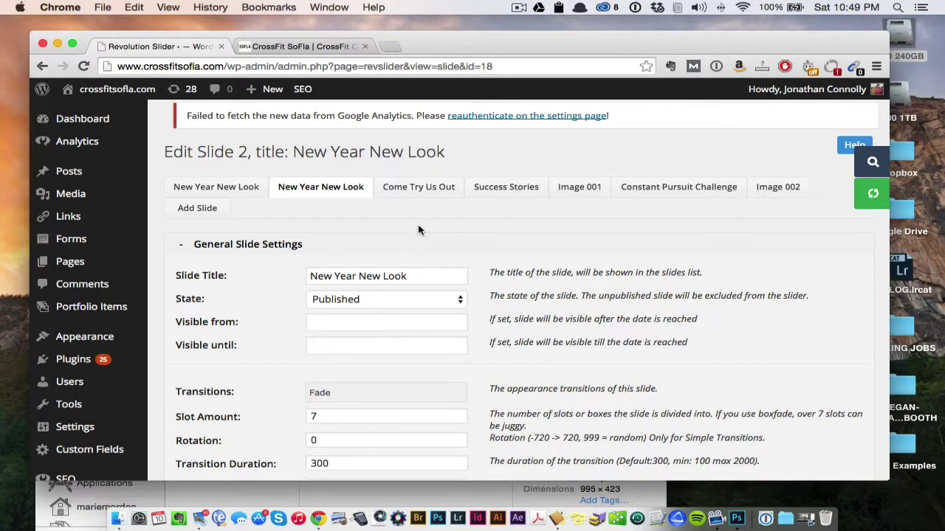
left_click(410, 276)
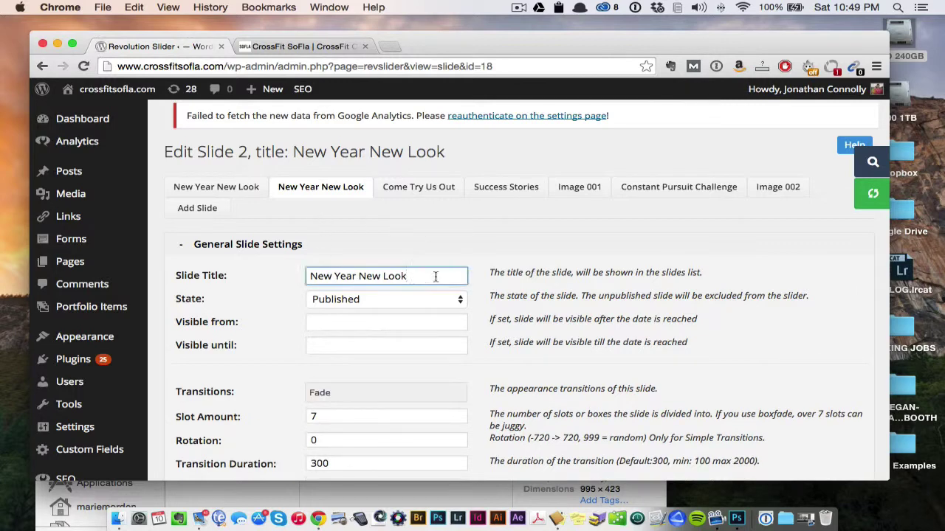
left_click_drag(436, 277, 163, 248)
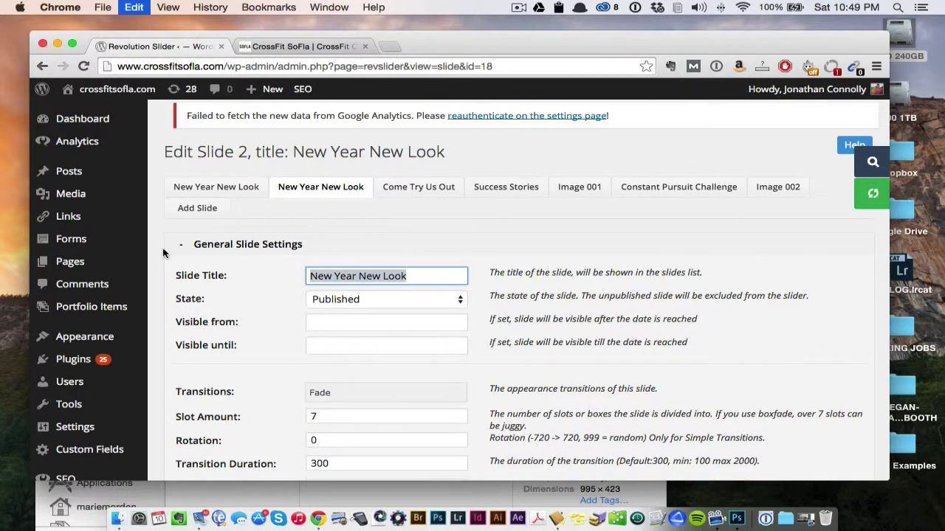
key("super+v")
left_click(312, 256)
key("BackSpace")
type("F")
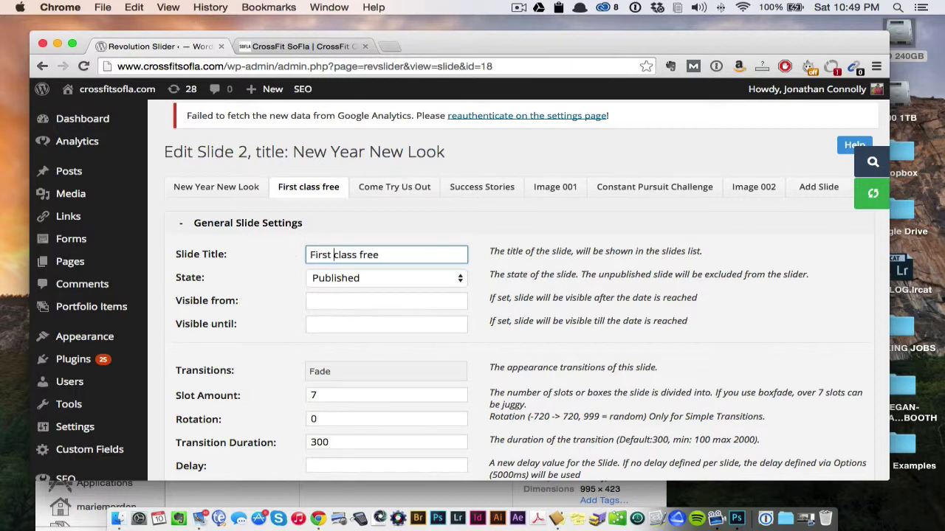
key("Delete")
type("C")
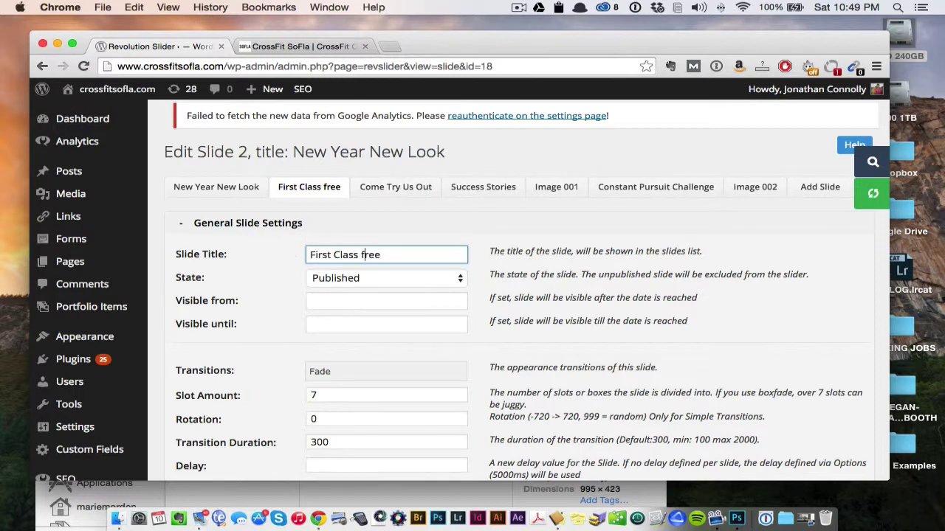
key("BackSpace")
type("F")
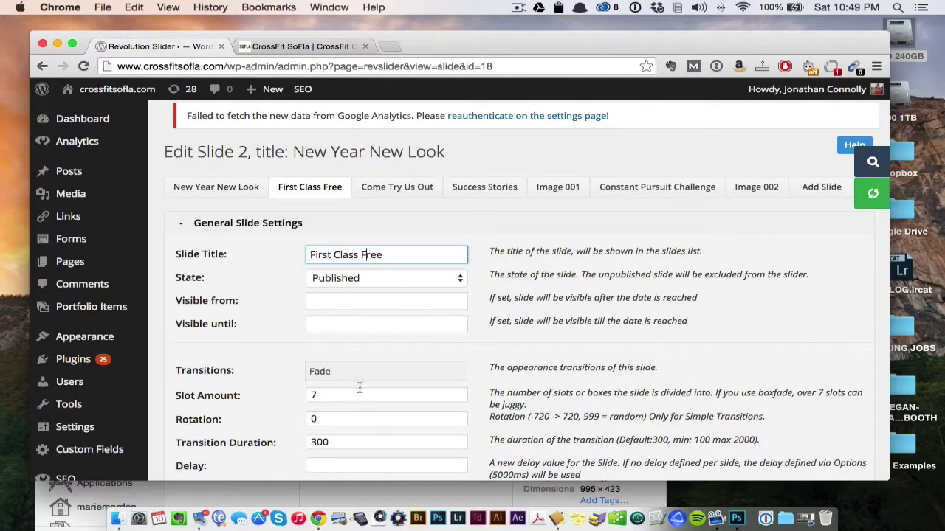
- Look over the First Class Free slide's general settings, main image and background options, and layer parameters
scroll(338, 376, "down", 2)
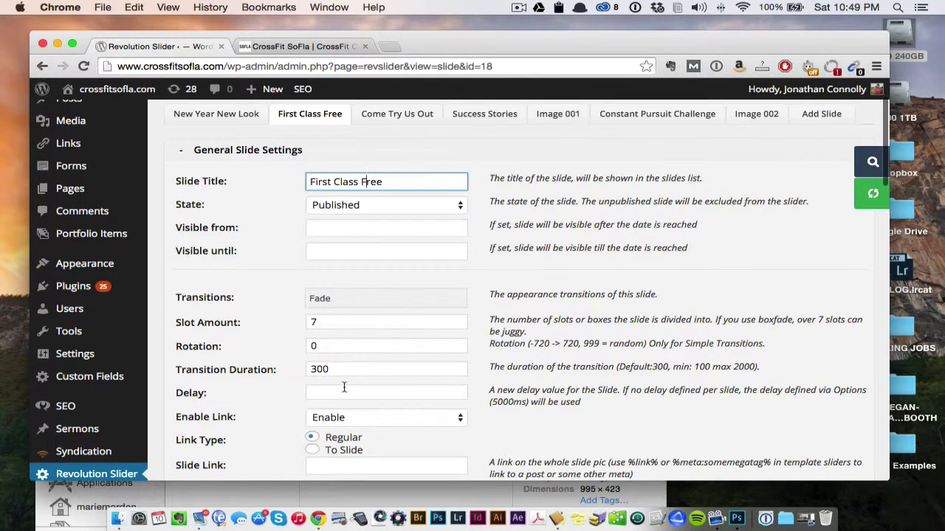
scroll(322, 310, "down", 3)
scroll(323, 310, "down", 10)
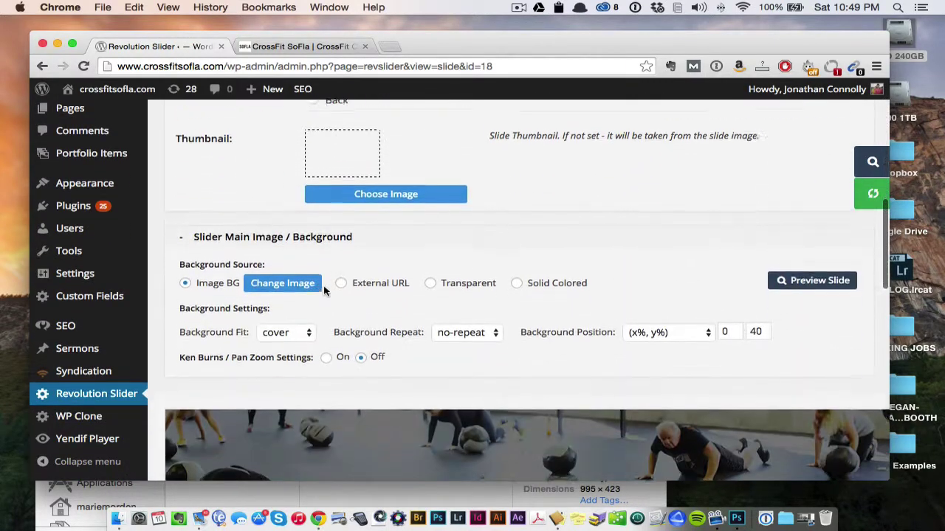
scroll(324, 291, "up", 7)
scroll(323, 291, "down", 20)
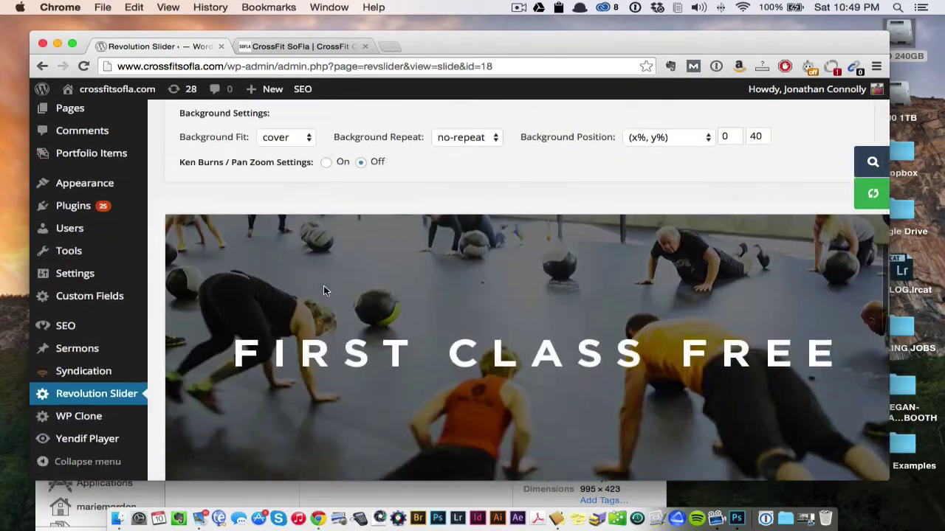
scroll(326, 292, "down", 5)
scroll(323, 291, "up", 20)
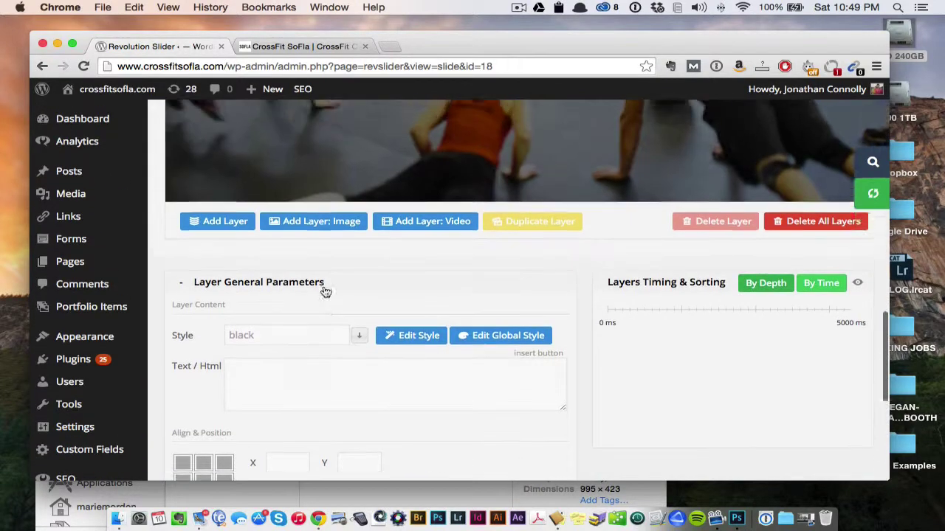
scroll(323, 291, "up", 6)
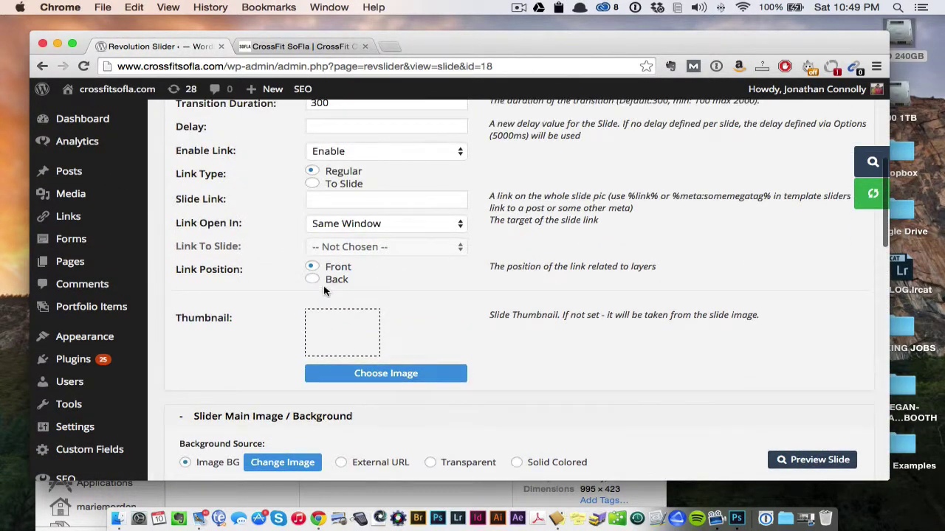
- Open the First Class Free page from the live home page and copy its web address
left_click(338, 276)
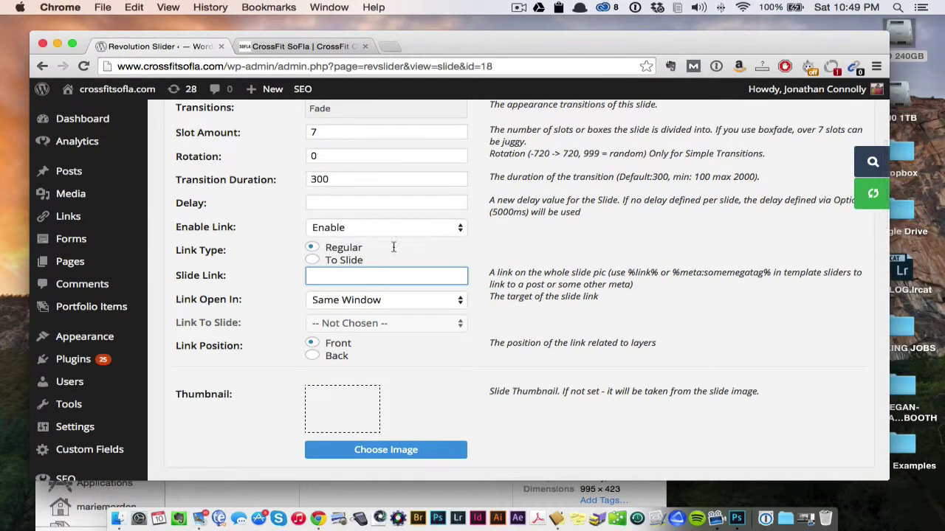
scroll(225, 370, "down", 15)
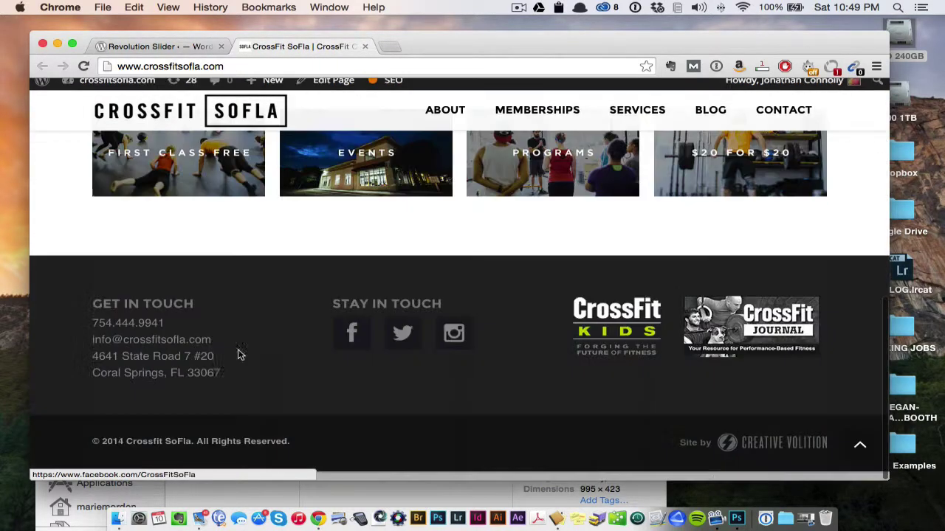
scroll(210, 332, "up", 4)
left_click(200, 304)
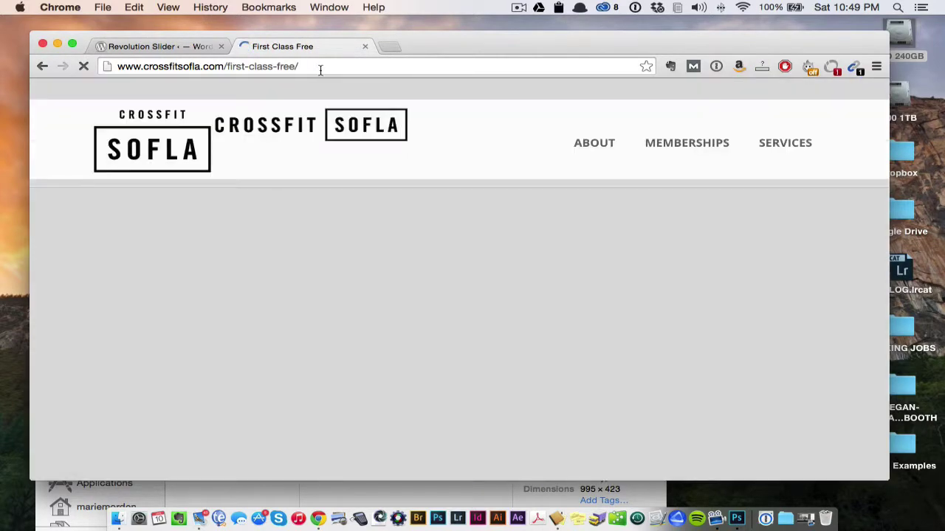
left_click(327, 65)
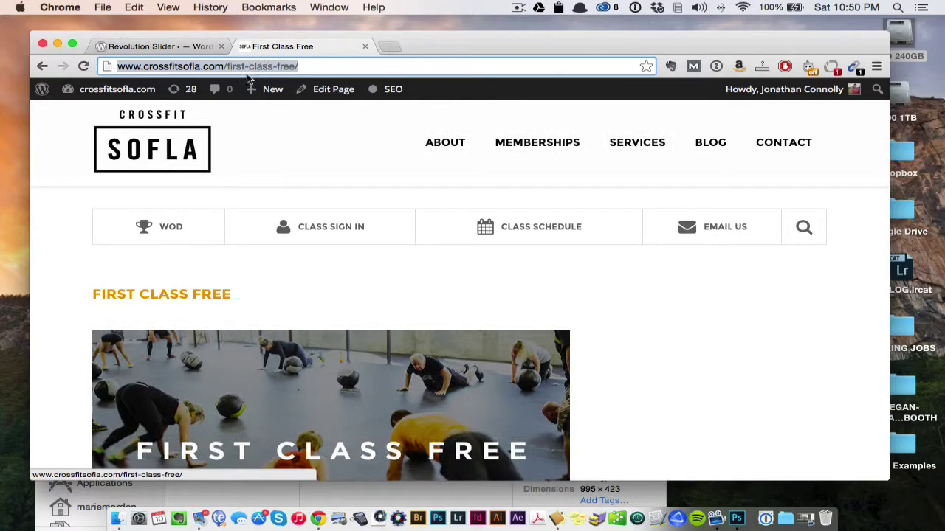
- Look over the First Class Free page and paste its copied address as the slide's link
scroll(354, 301, "down", 10)
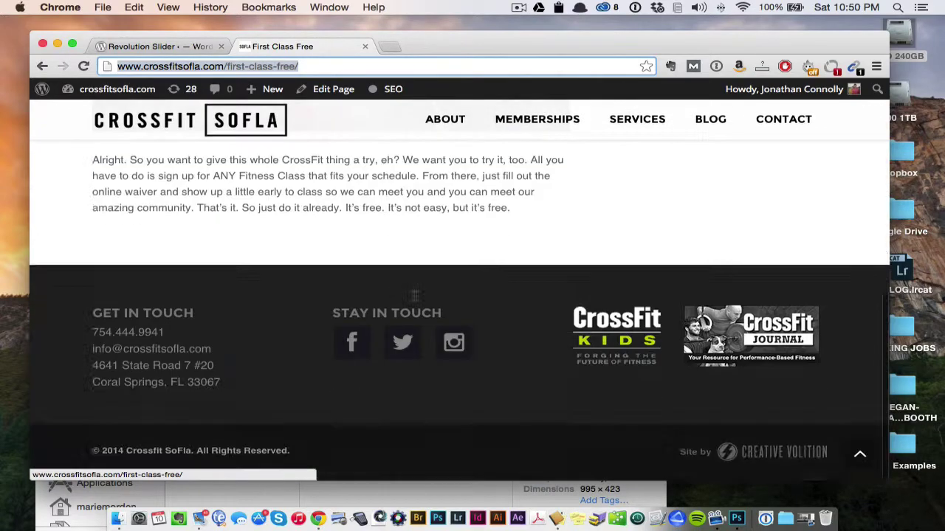
scroll(424, 293, "up", 5)
scroll(428, 298, "up", 3)
scroll(432, 295, "down", 5)
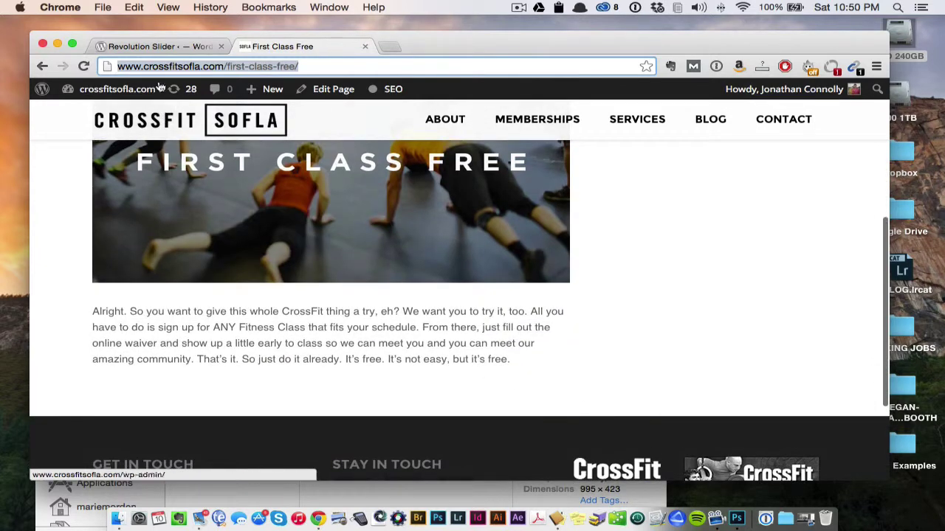
left_click(158, 44)
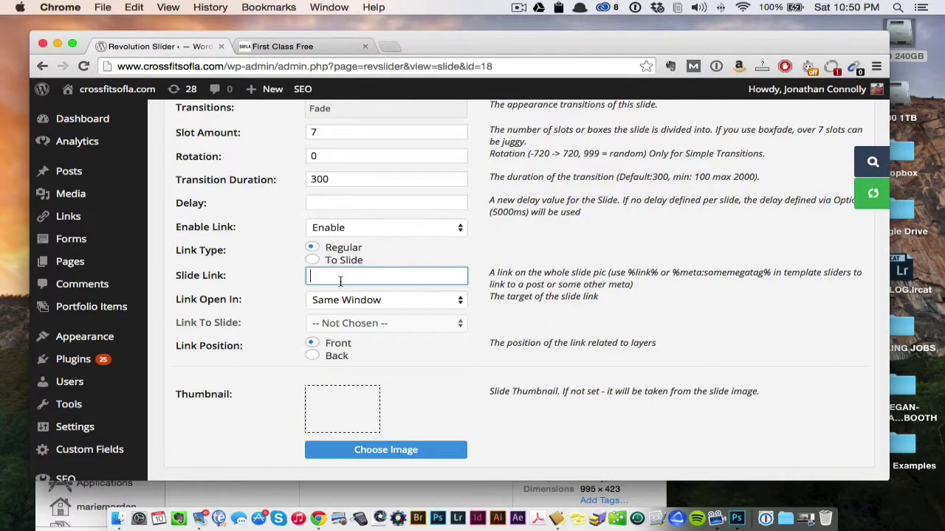
key("super+v")
- Move the First Class Free slide ahead of the New Year New Look slide in the slide order
scroll(574, 370, "down", 10)
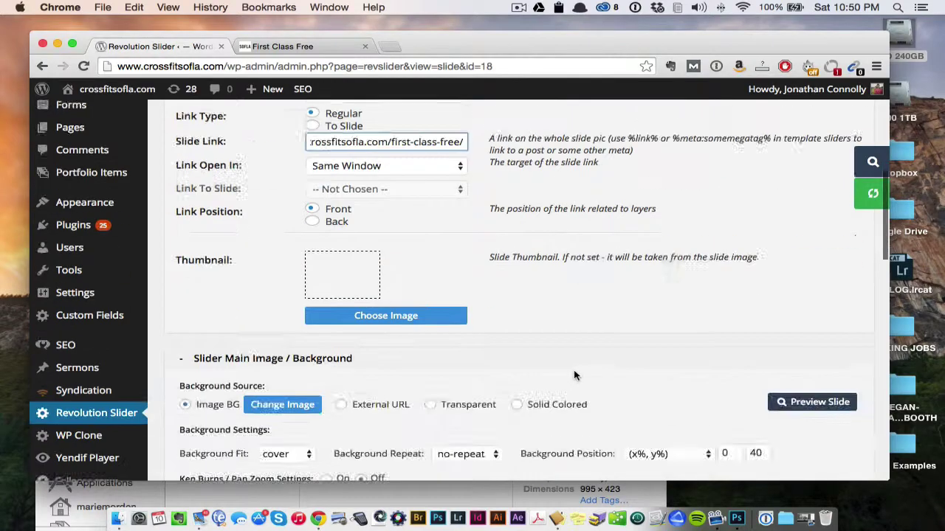
scroll(576, 374, "up", 6)
scroll(575, 374, "up", 10)
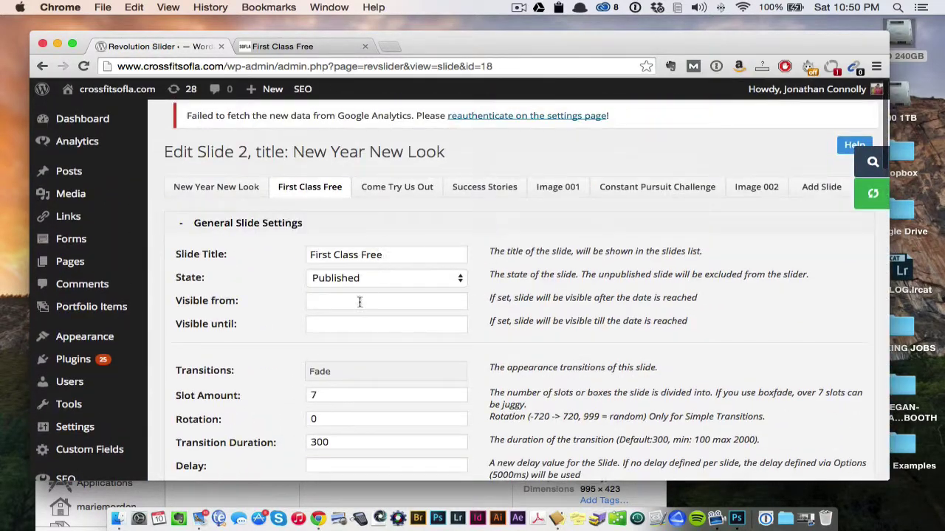
scroll(367, 317, "down", 2)
scroll(451, 417, "up", 2)
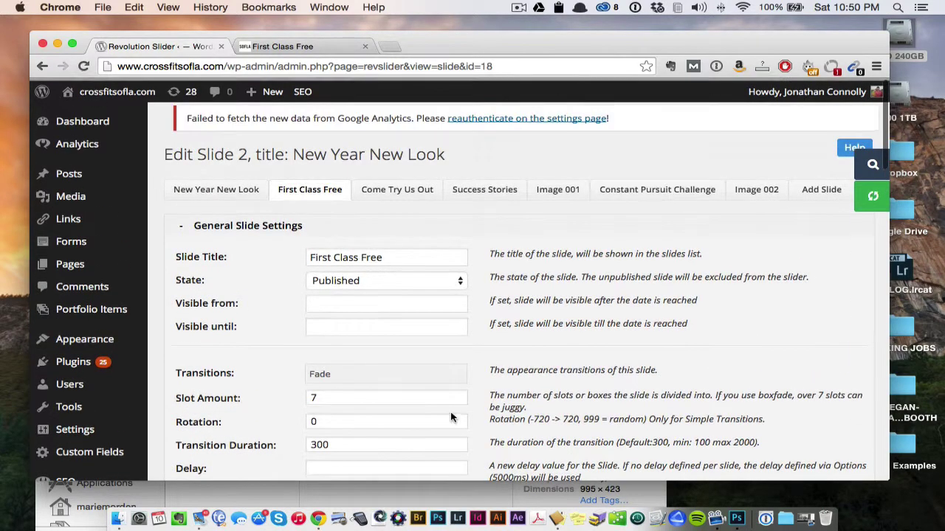
scroll(451, 417, "down", 4)
scroll(451, 418, "up", 4)
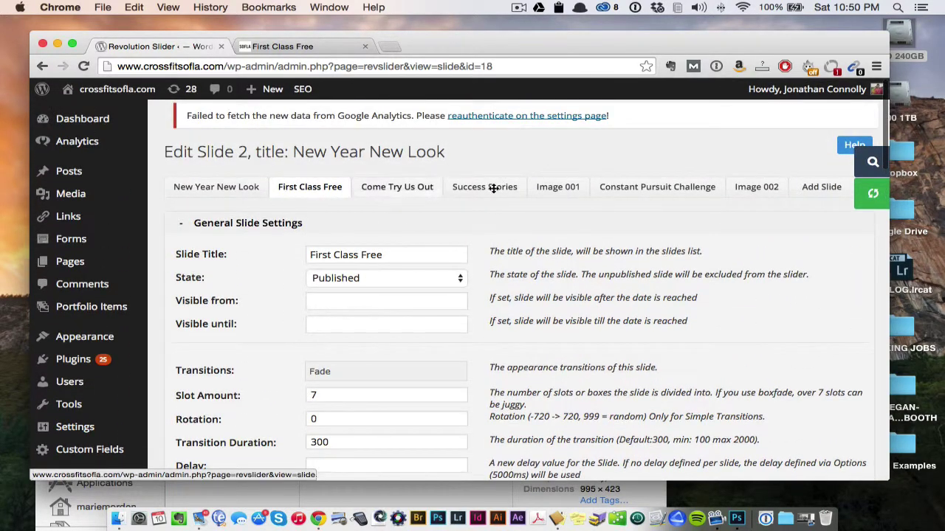
left_click_drag(304, 189, 171, 188)
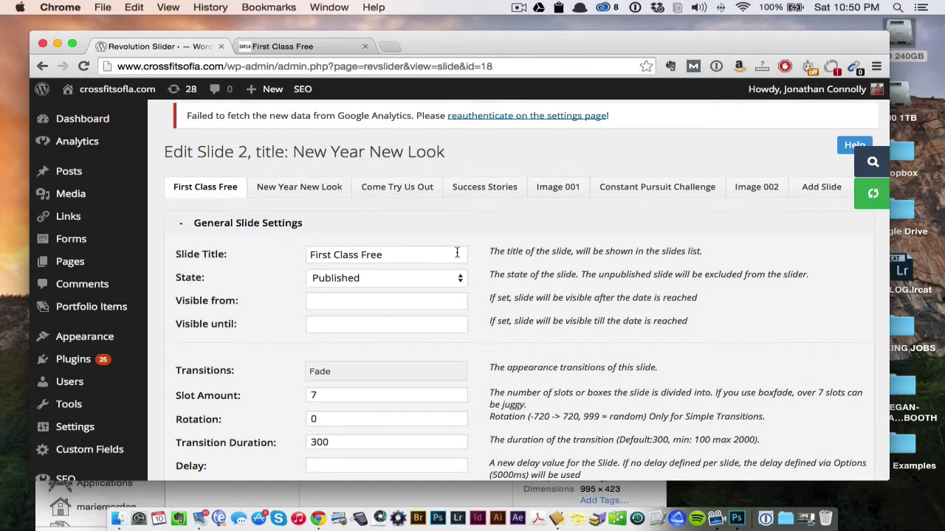
- Save the changes to the First Class Free slide
scroll(457, 253, "down", 15)
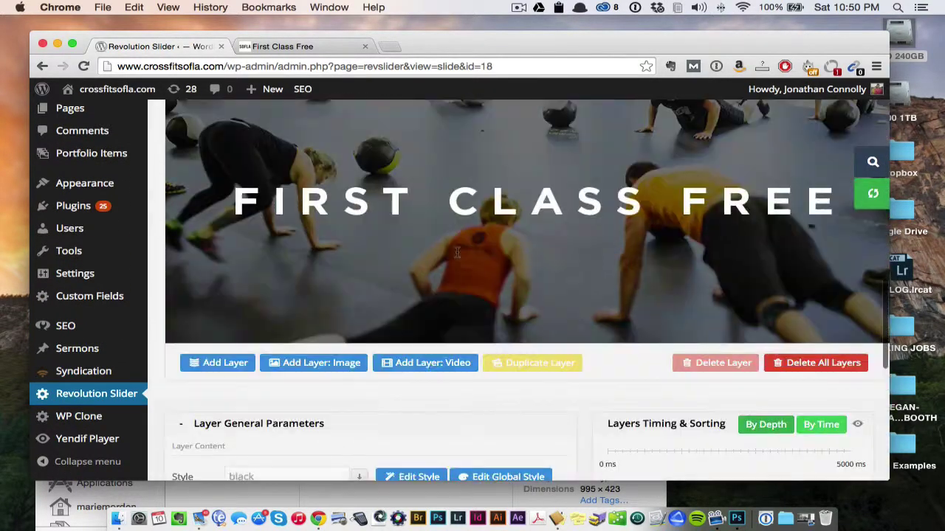
scroll(457, 254, "down", 5)
scroll(457, 253, "up", 2)
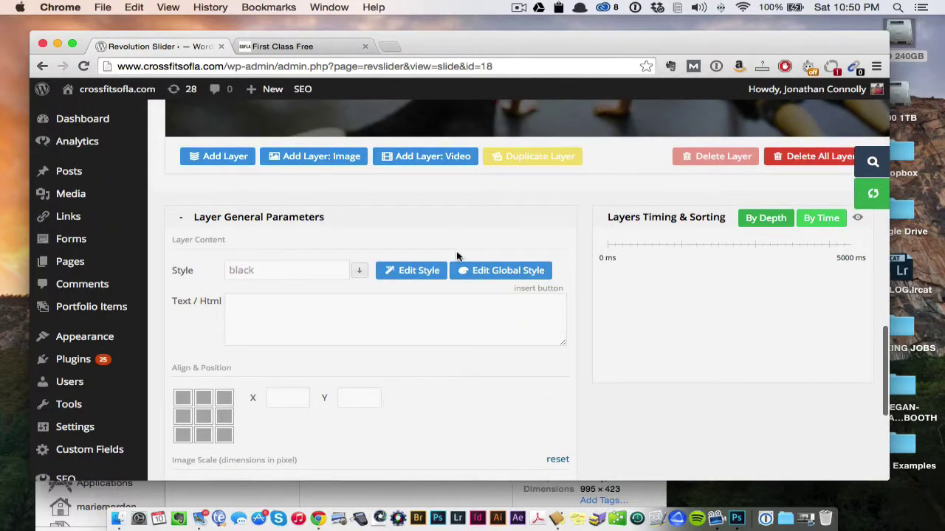
scroll(456, 255, "down", 5)
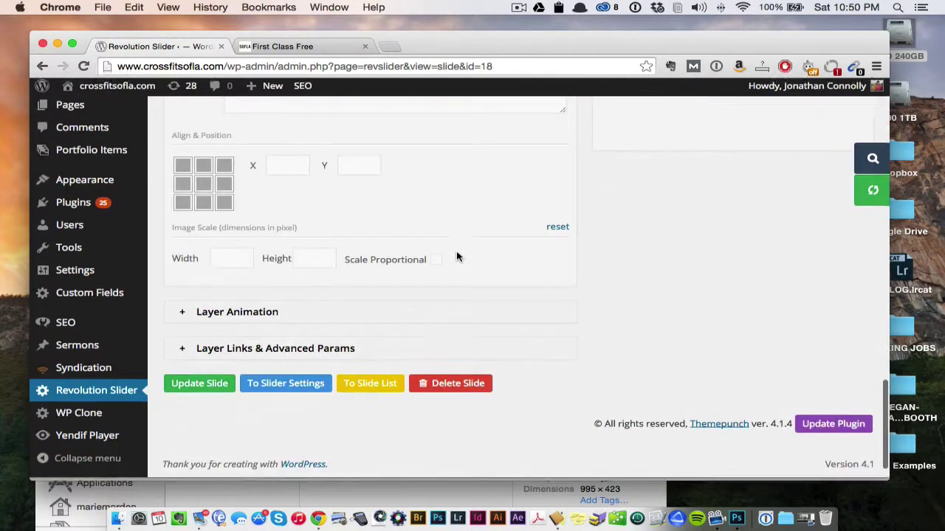
left_click(200, 389)
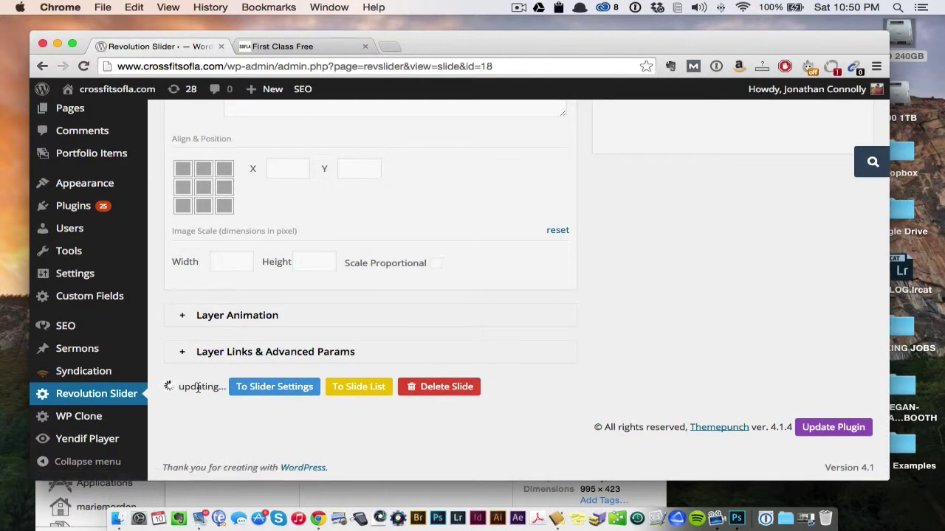
- Load the live home page from the First Class Free page to check the updated slider
left_click(307, 46)
scroll(332, 222, "up", 5)
mouse_move(266, 95)
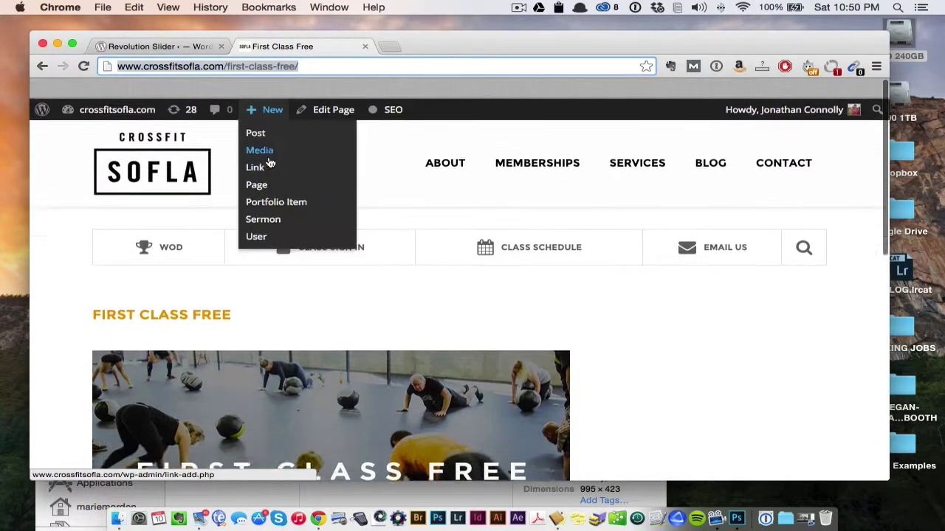
left_click(155, 153)
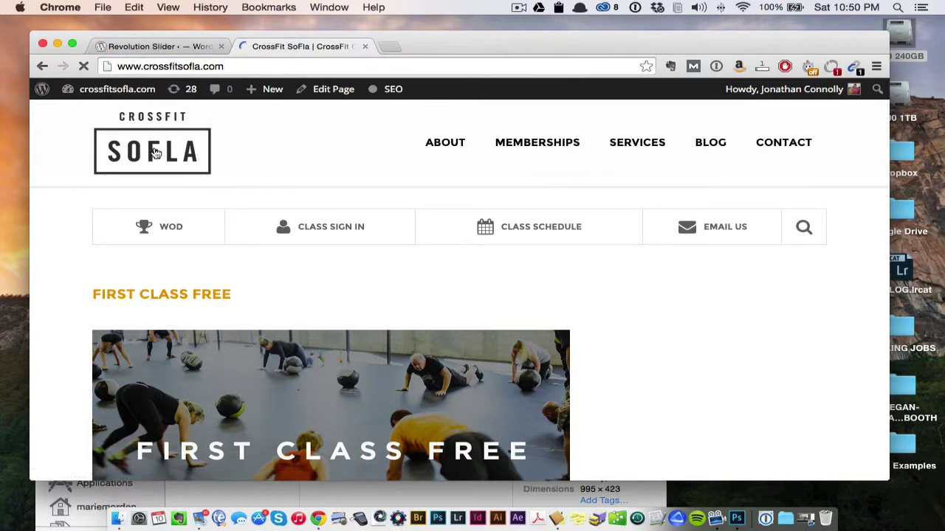
- Reposition and resize the browser window to examine the First Class Free banner on the home page
left_click_drag(648, 47, 653, 8)
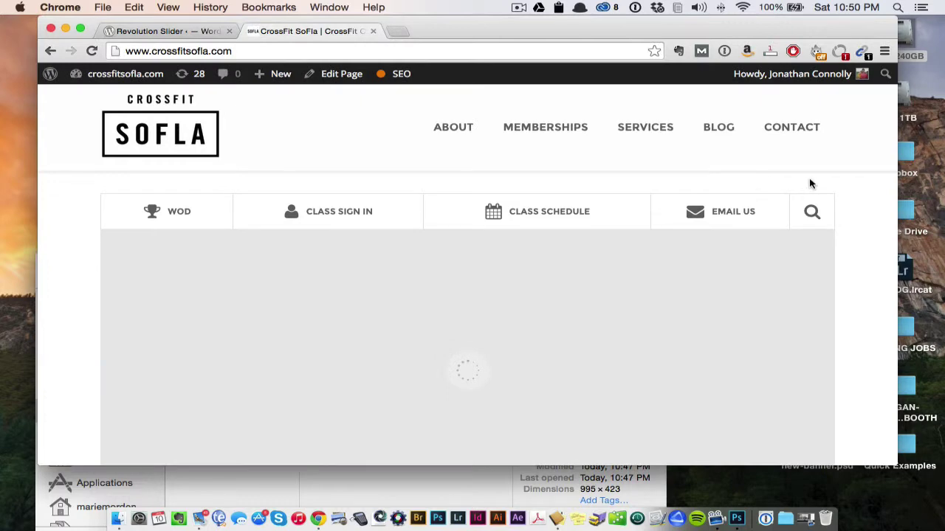
scroll(829, 181, "down", 10)
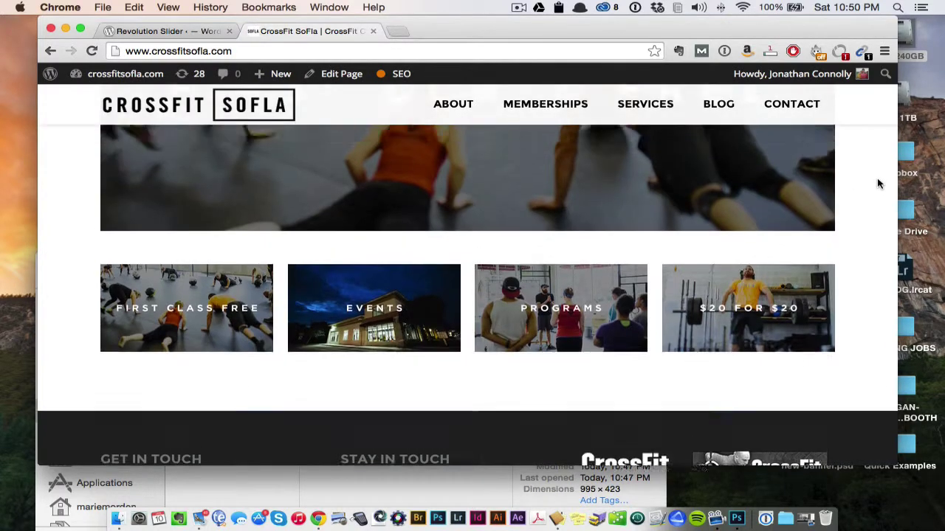
scroll(879, 183, "up", 5)
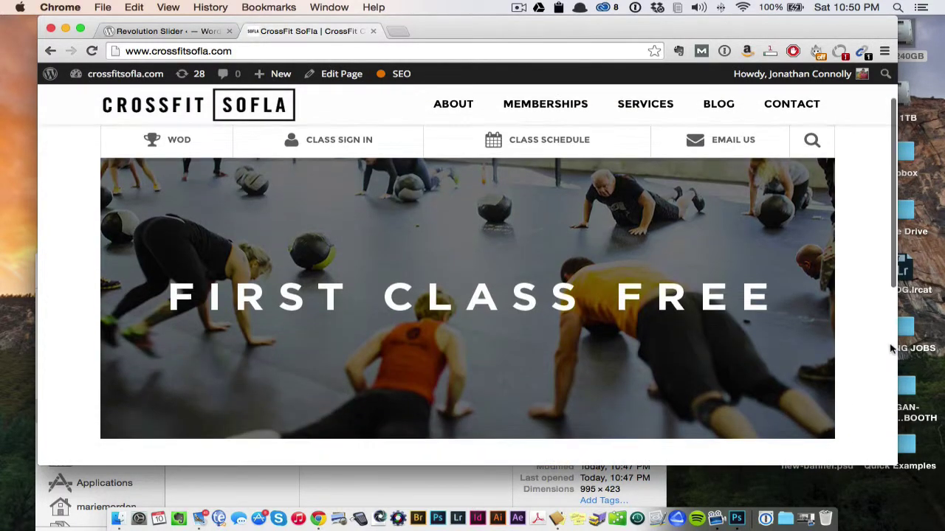
left_click_drag(895, 465, 894, 508)
left_click_drag(828, 517, 886, 512)
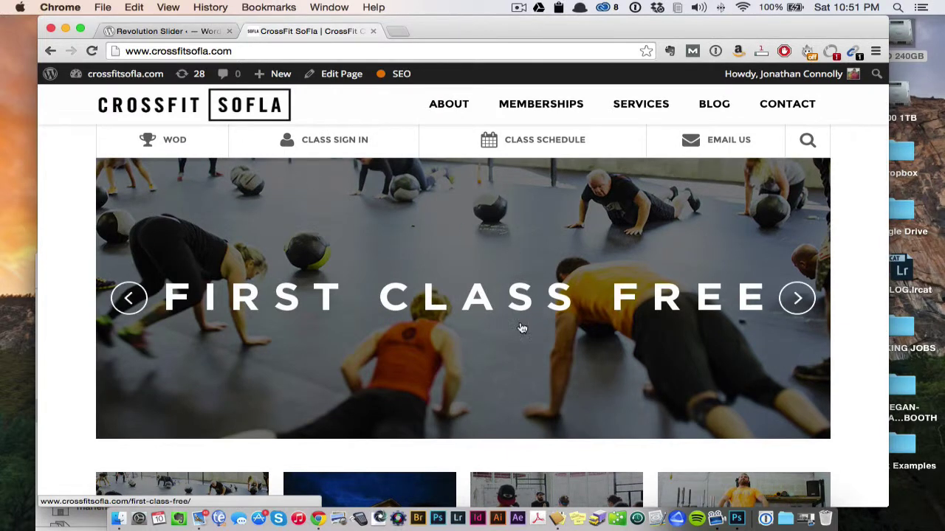
- Return to the slide editor and review the First Class Free slide's title, link and background settings
left_click(191, 31)
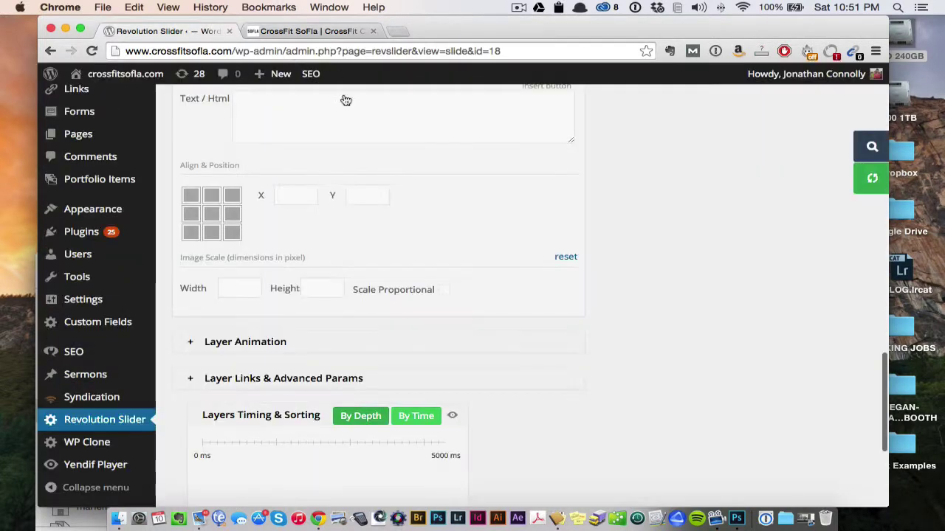
scroll(436, 266, "up", 20)
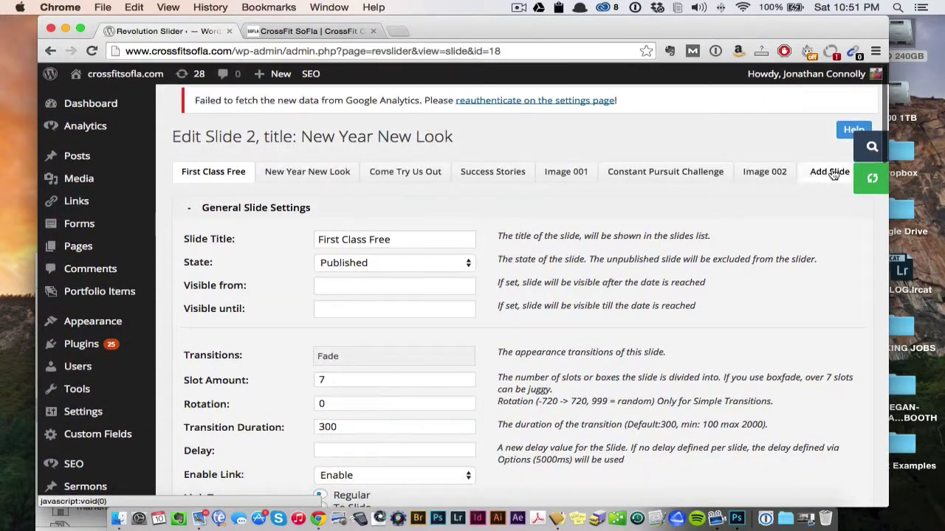
scroll(349, 226, "down", 6)
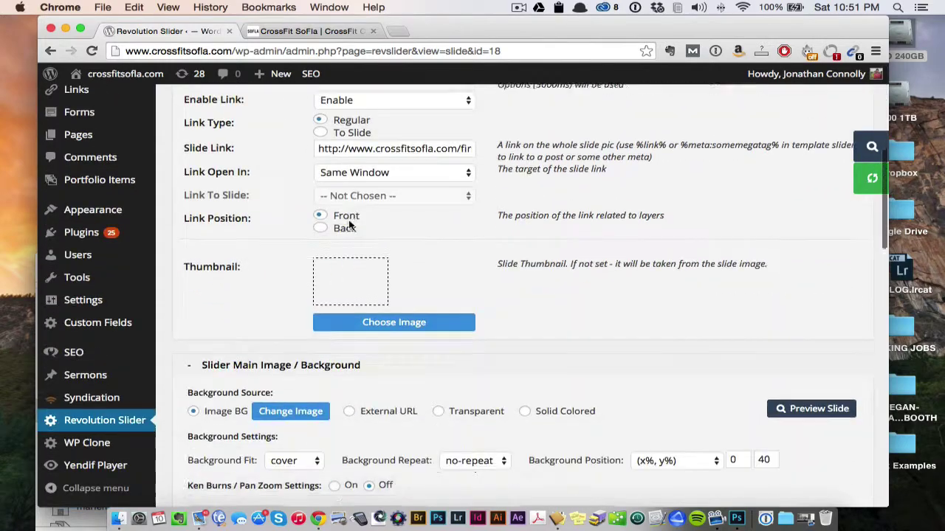
scroll(350, 225, "down", 4)
scroll(350, 225, "up", 6)
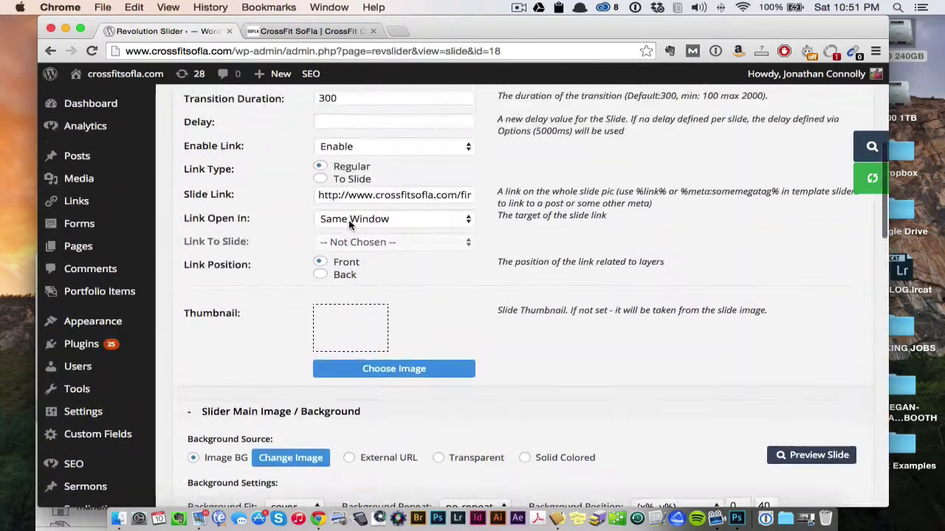
scroll(350, 225, "down", 2)
scroll(350, 225, "down", 2)
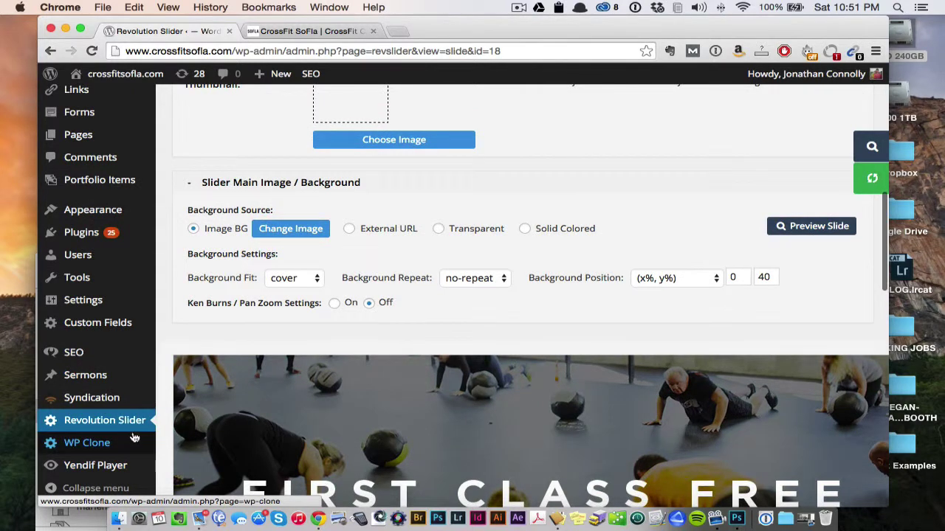
- Open the Home Page slider's slide list and delete the First Class Free slide
left_click(141, 433)
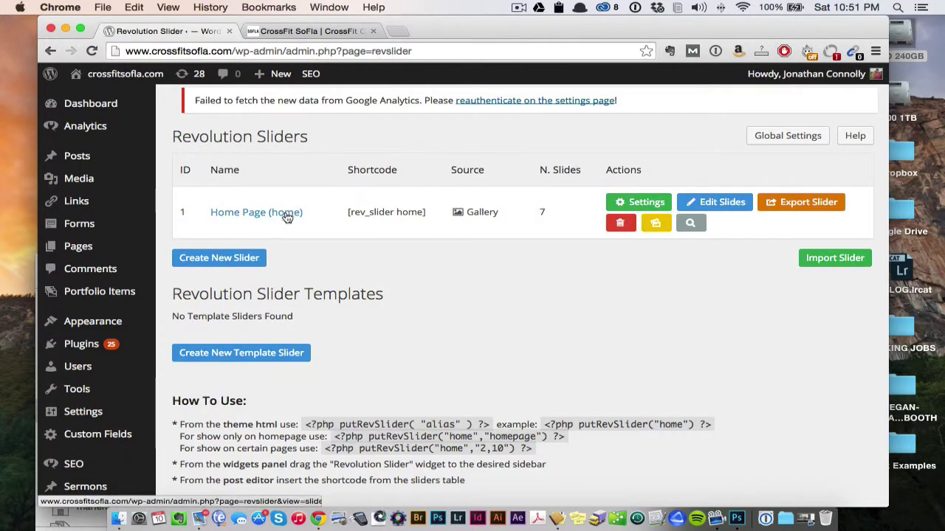
left_click(723, 203)
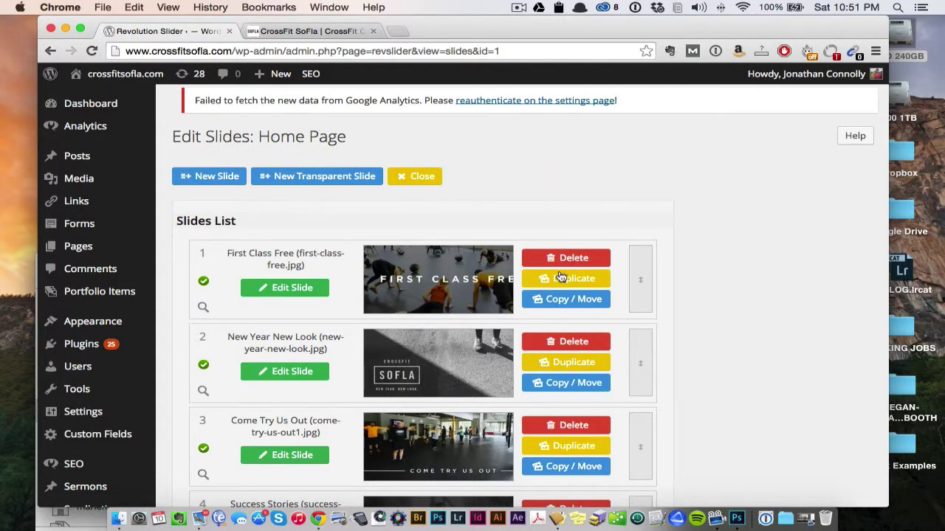
scroll(557, 279, "down", 1)
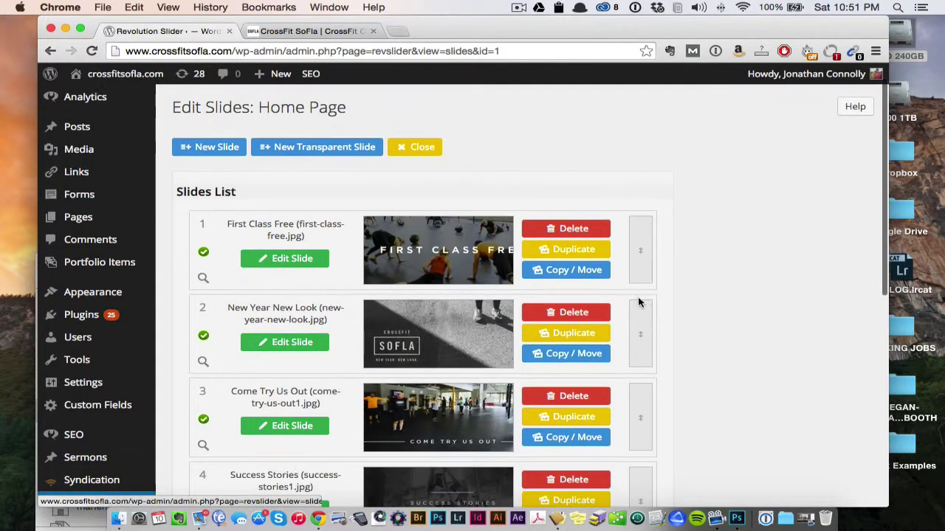
left_click(562, 229)
left_click(577, 198)
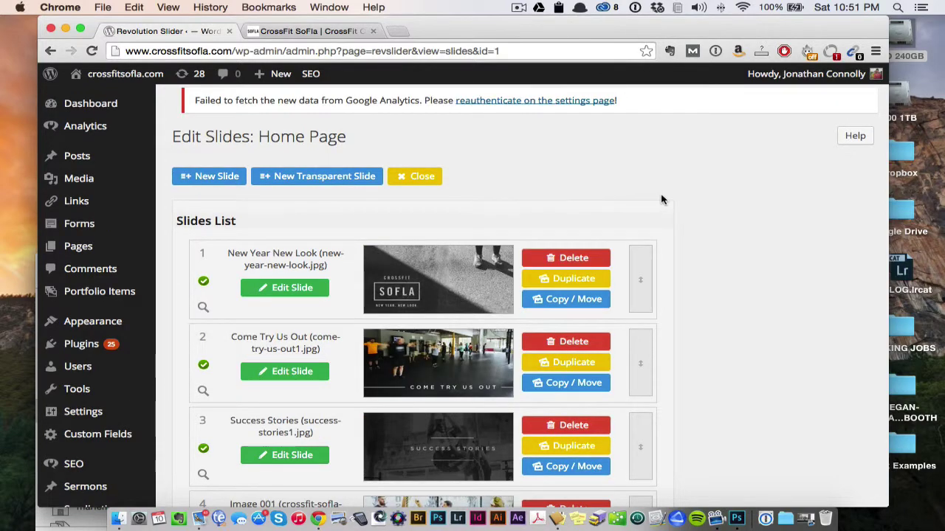
- Check the remaining slides in the list and the slider on the live home page
scroll(727, 198, "down", 10)
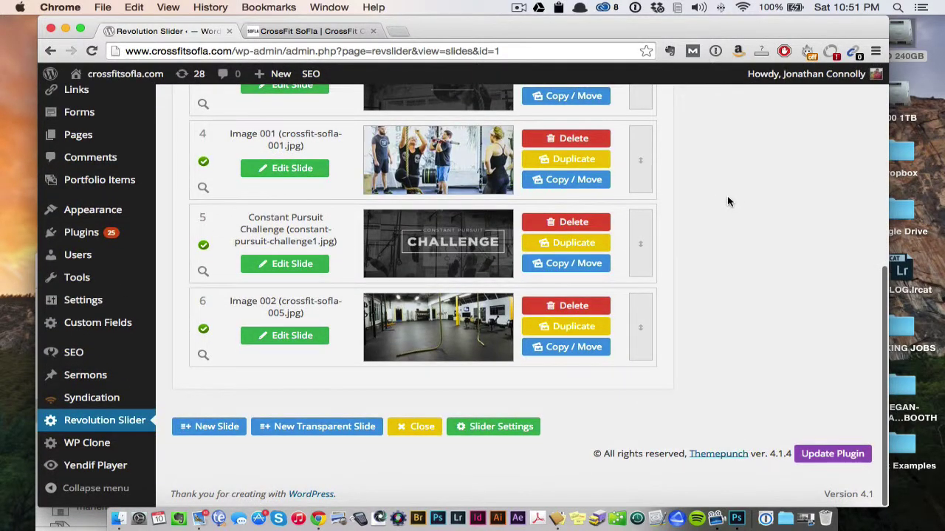
scroll(727, 197, "up", 10)
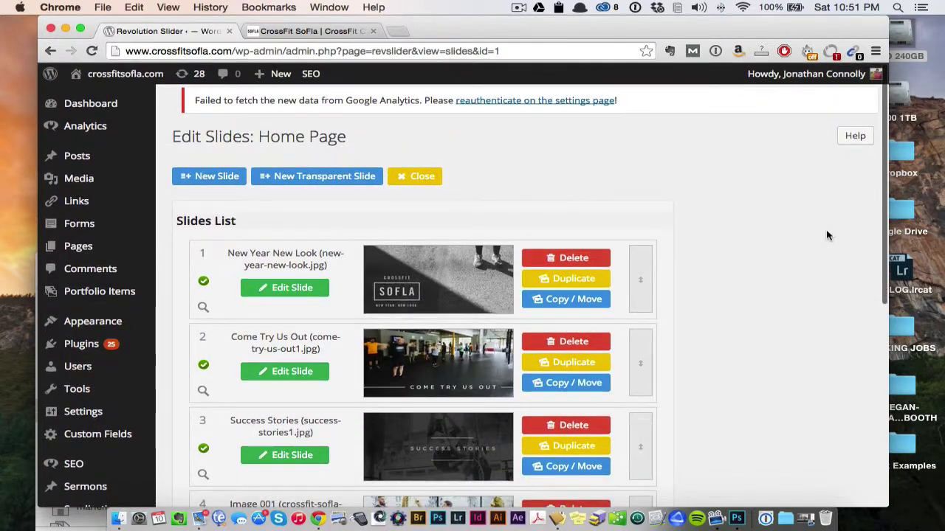
left_click(310, 31)
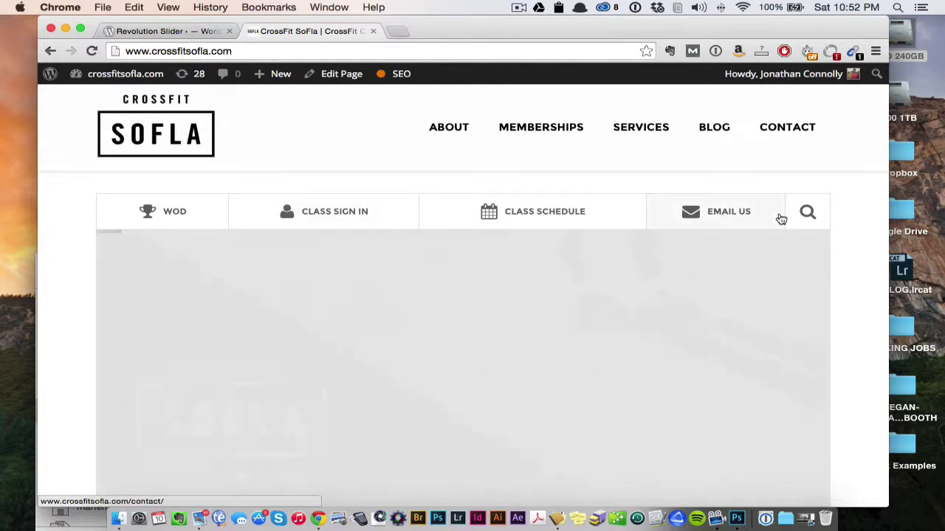
scroll(781, 219, "down", 1)
scroll(781, 219, "down", 2)
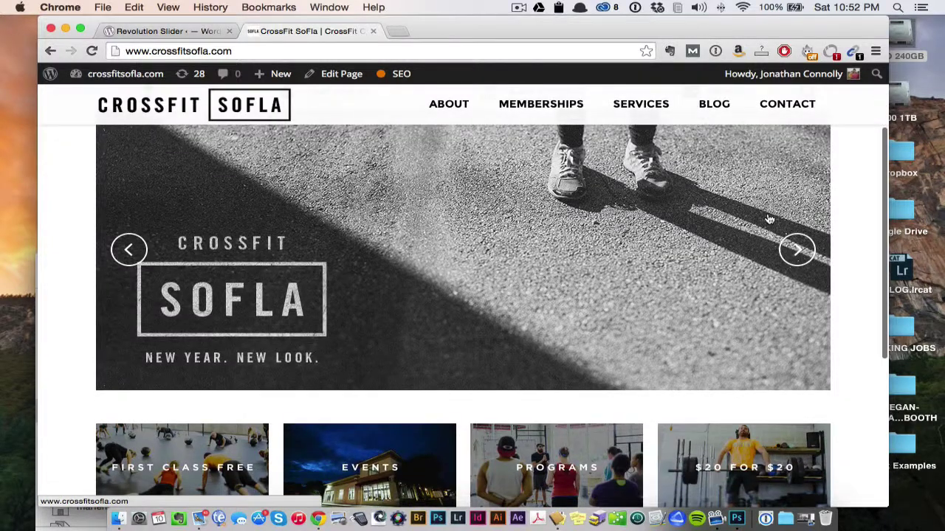